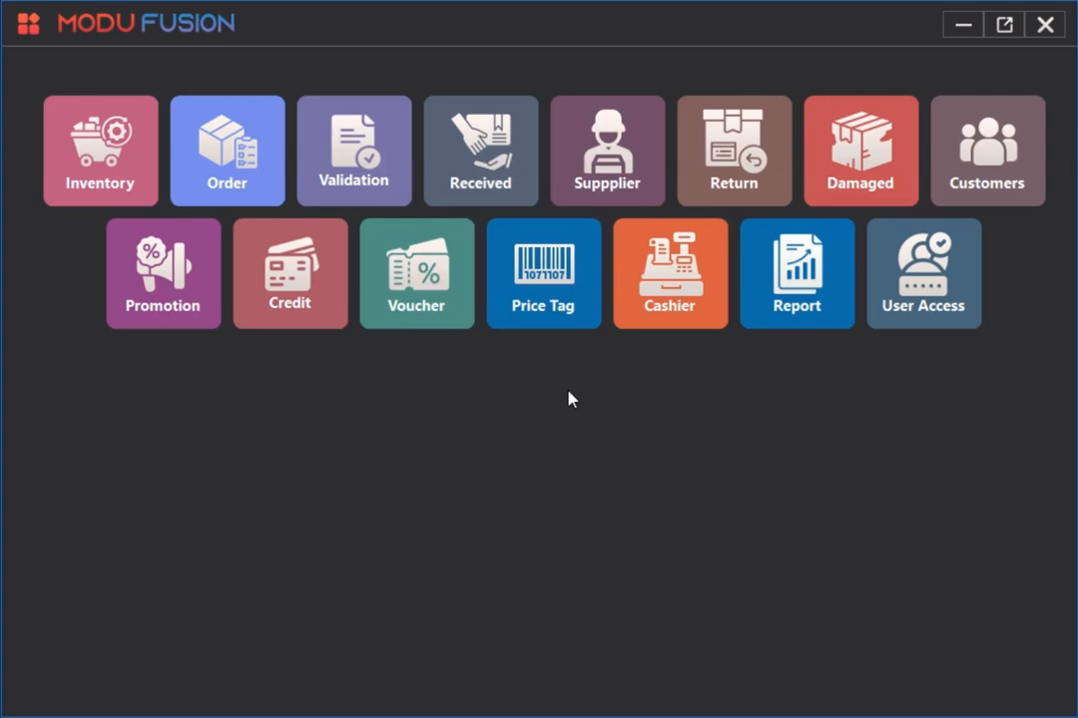
# Open the order list and load the existing orders.
pyautogui.click(230, 191)
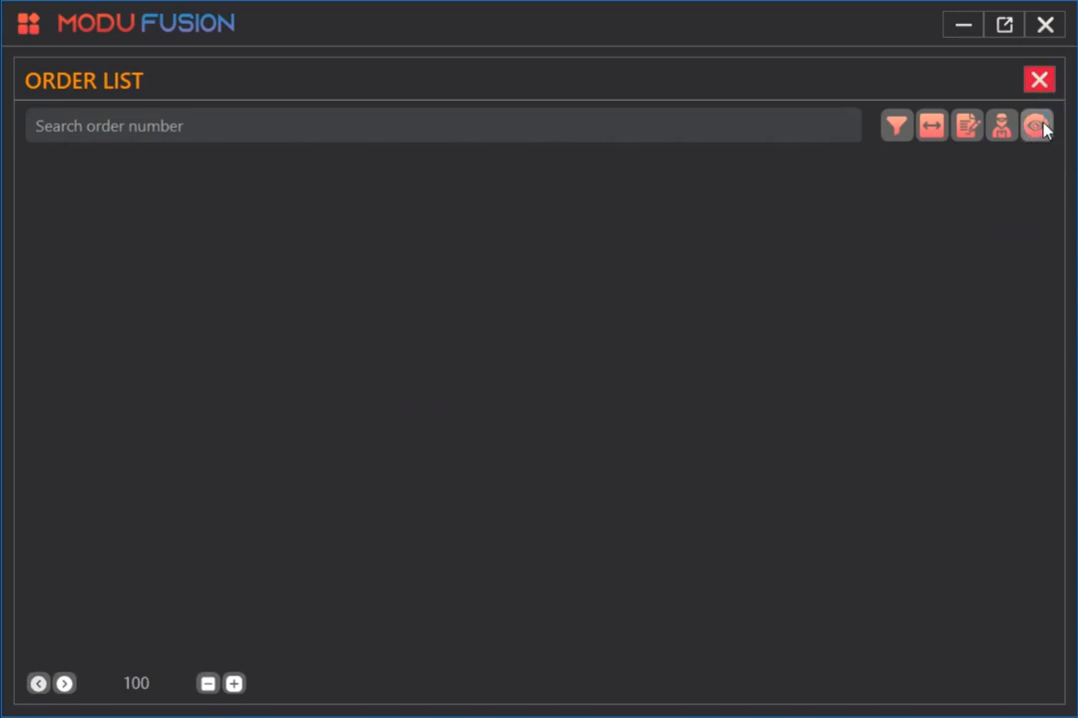
pyautogui.click(933, 130)
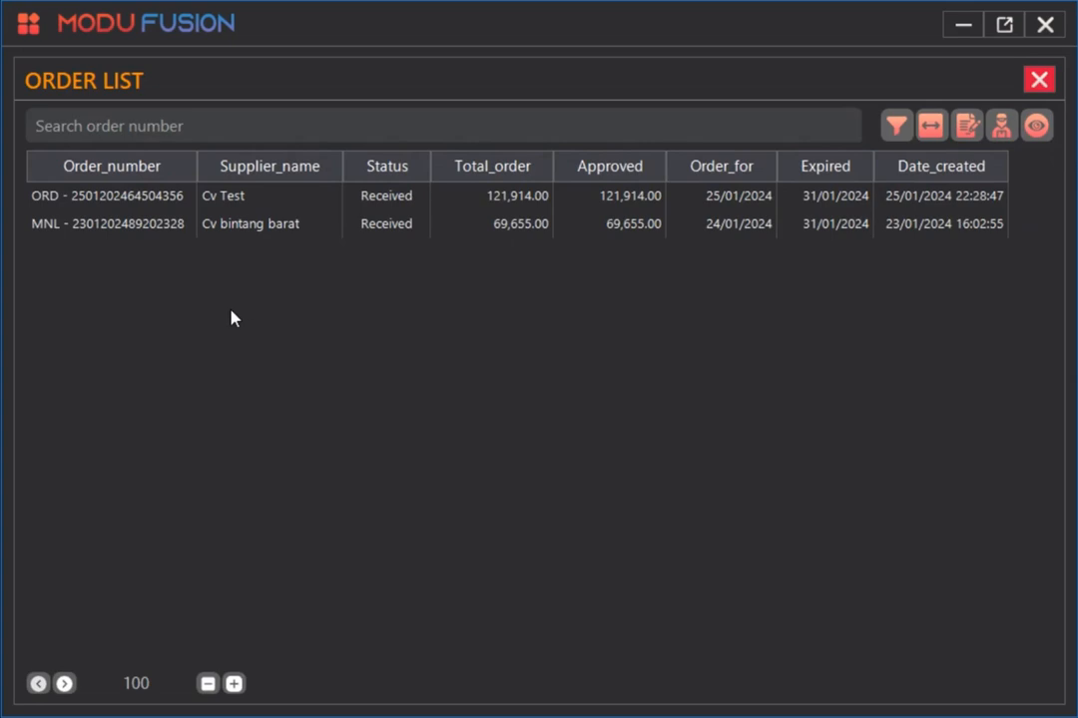
# Examine the supplier, status and order number cells of the two orders in the list.
pyautogui.click(299, 199)
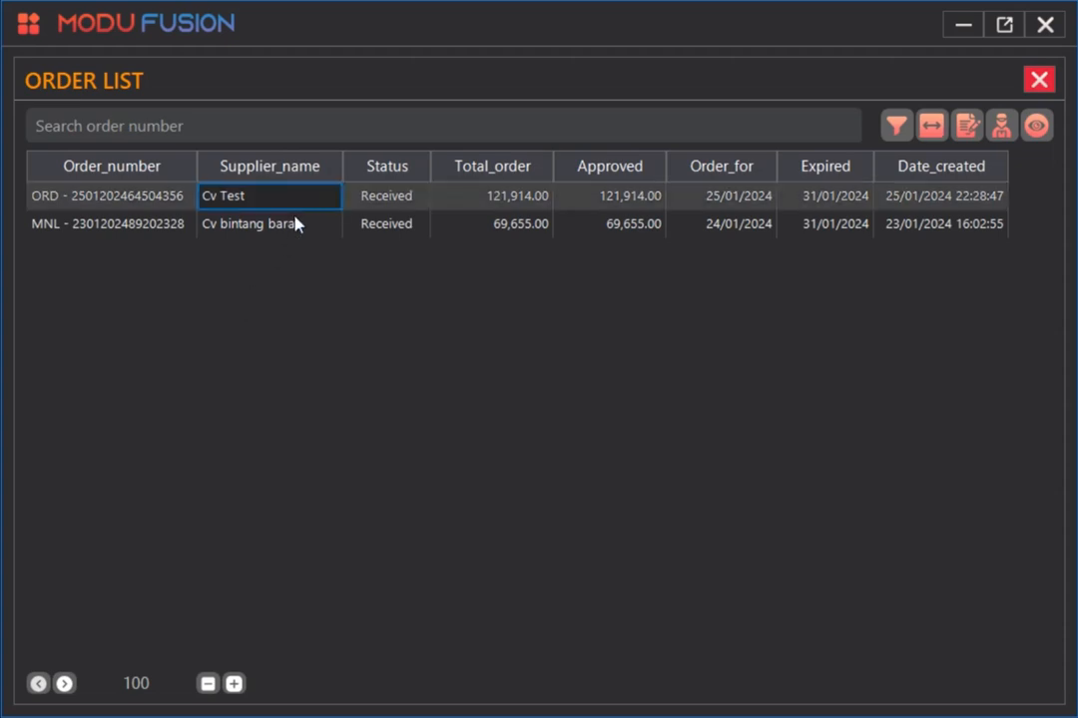
pyautogui.click(296, 223)
pyautogui.click(398, 198)
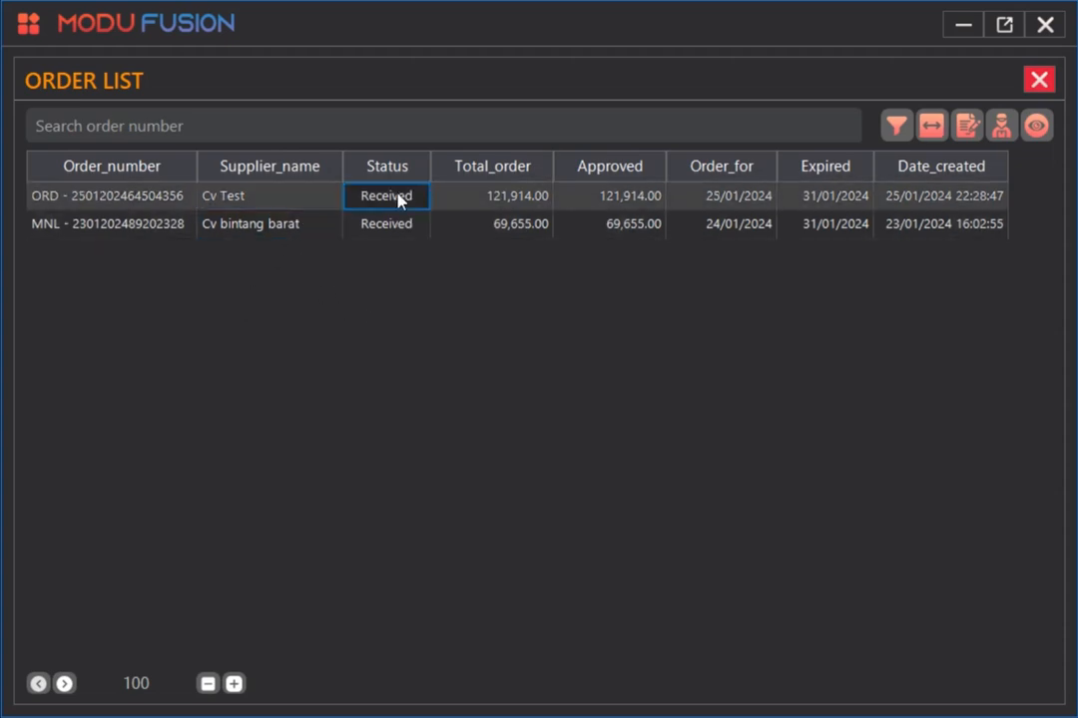
pyautogui.click(403, 228)
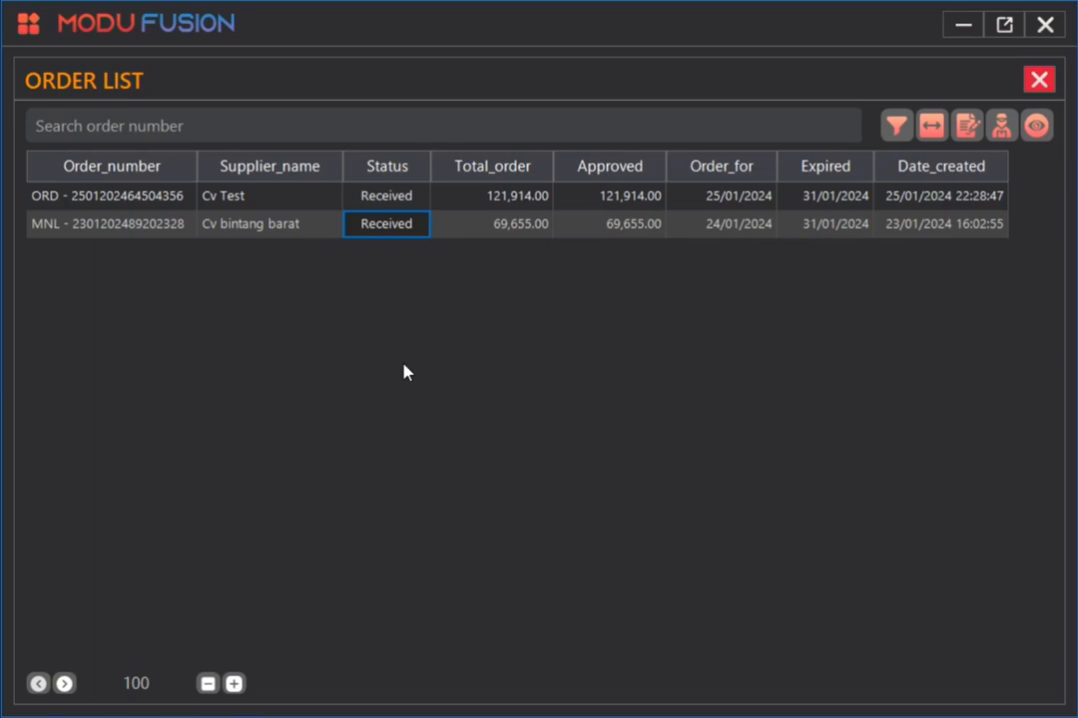
pyautogui.click(398, 197)
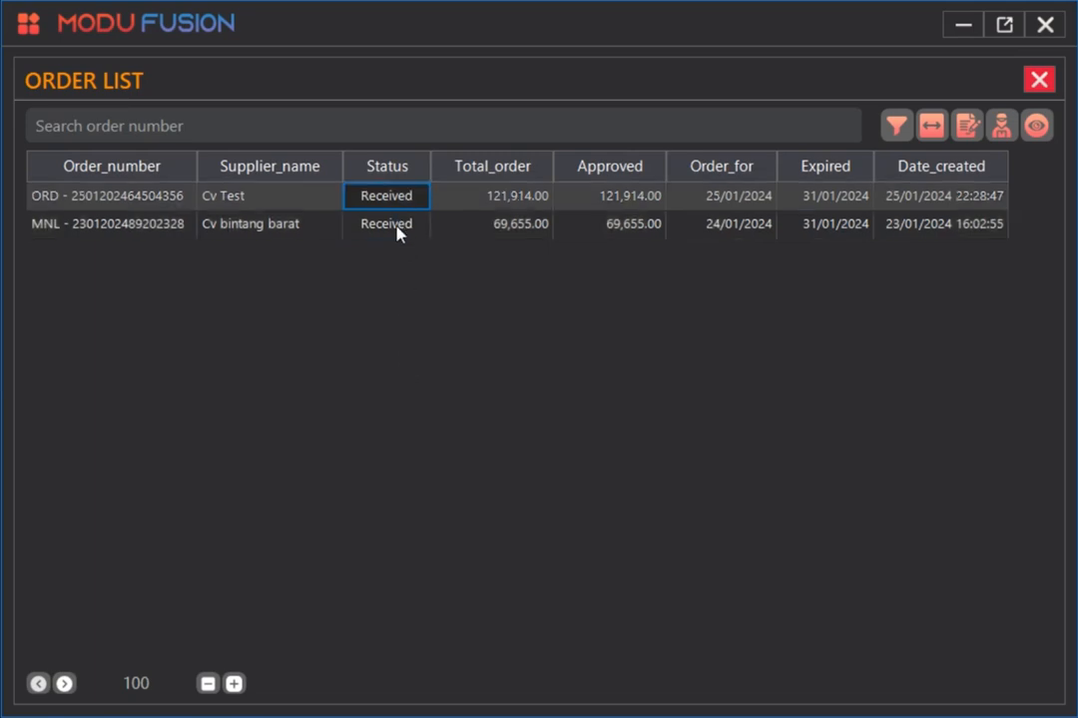
pyautogui.click(396, 227)
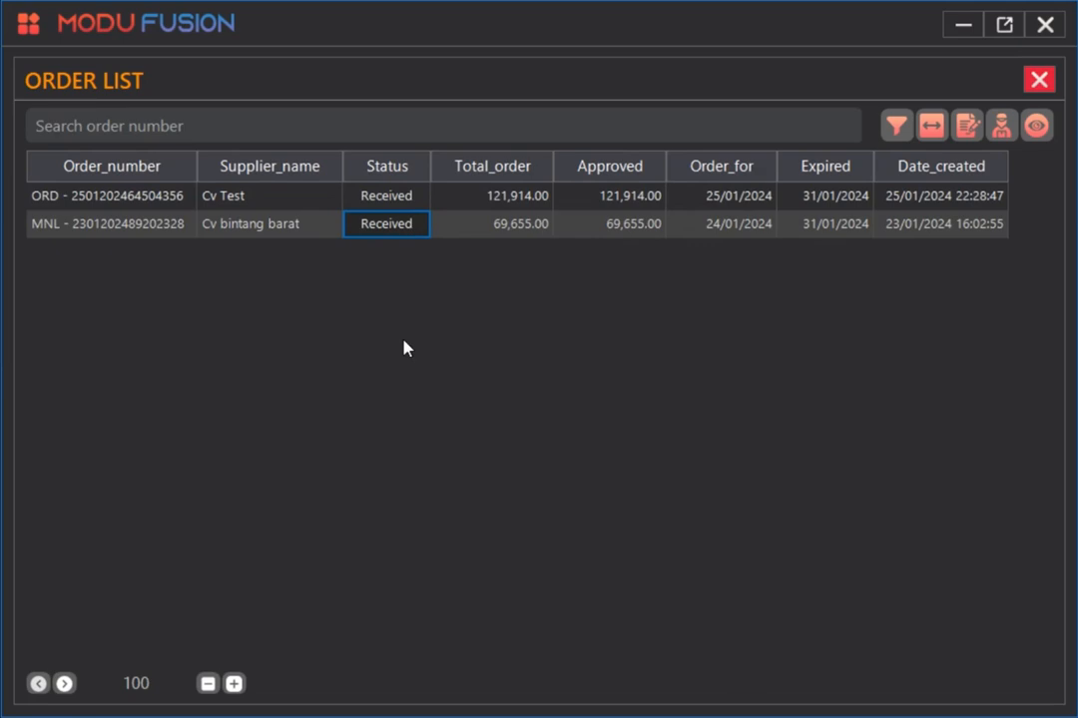
pyautogui.click(228, 200)
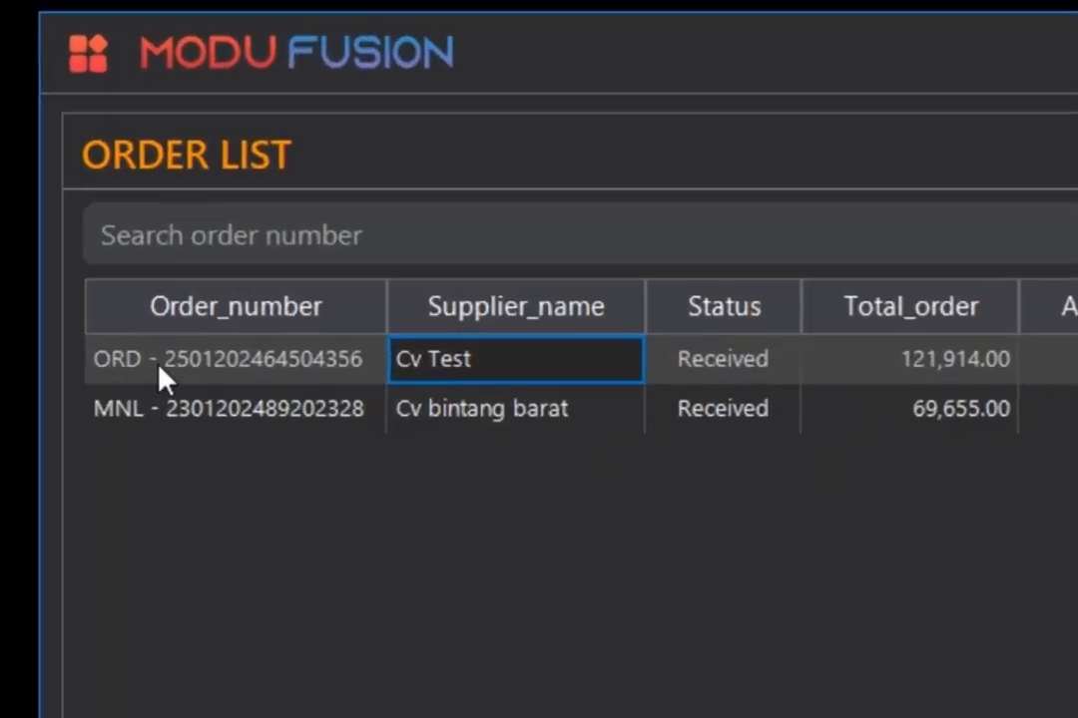
pyautogui.click(130, 377)
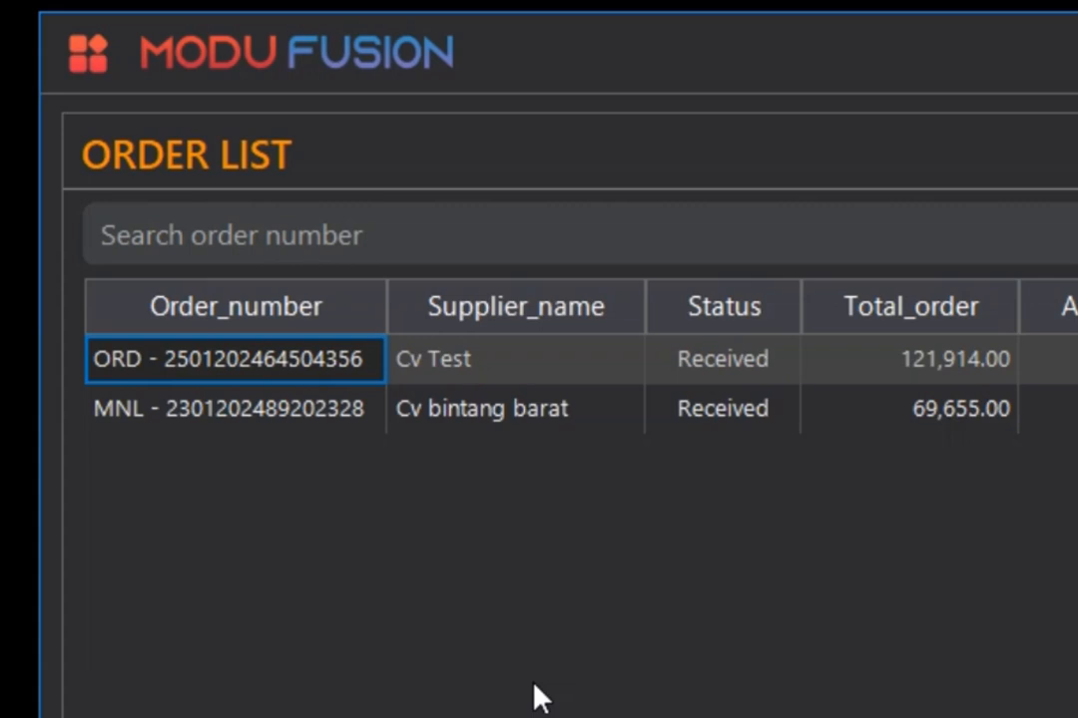
pyautogui.click(299, 409)
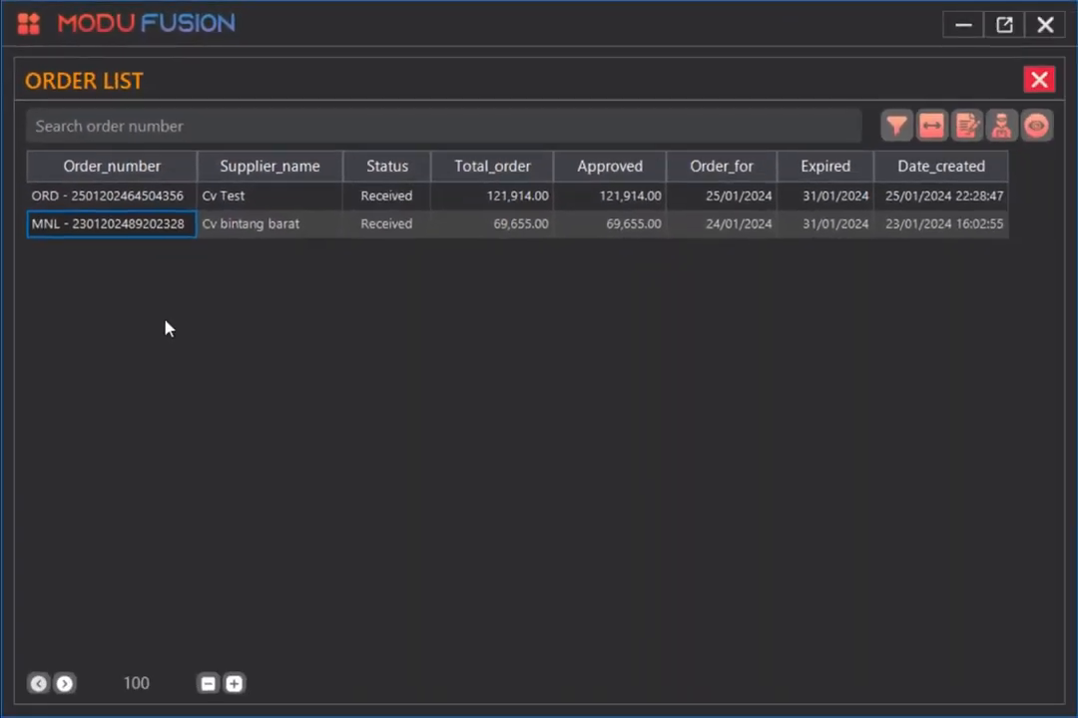
pyautogui.click(168, 202)
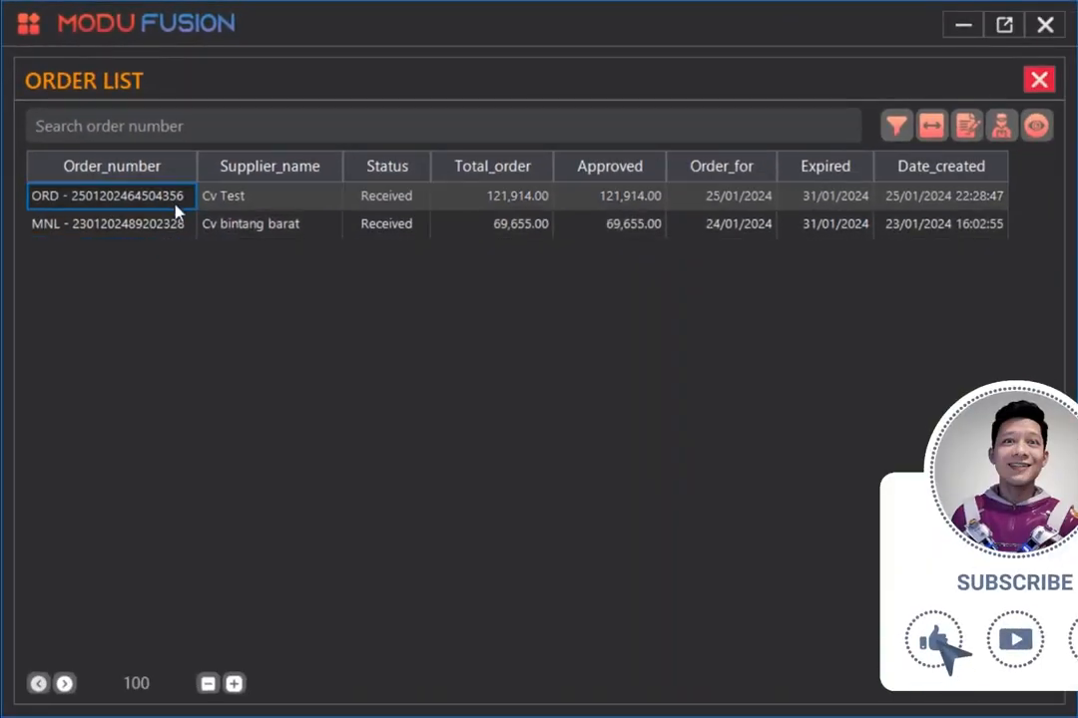
pyautogui.click(271, 201)
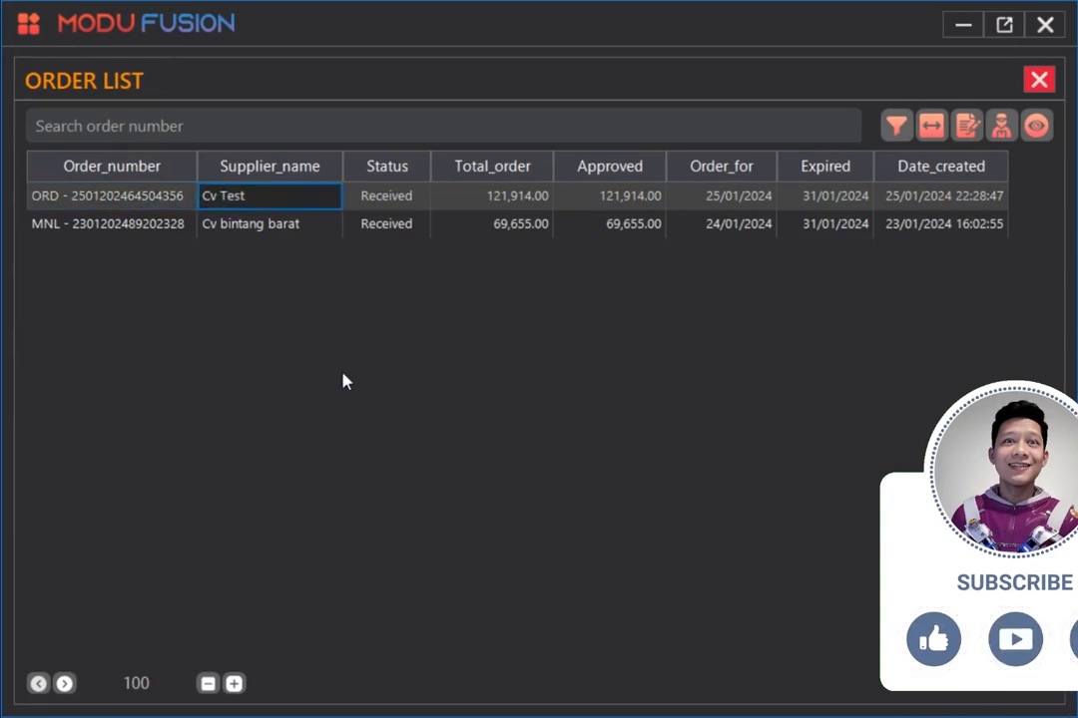
# Start duplicating the Cv Test order.
pyautogui.rightClick(271, 197)
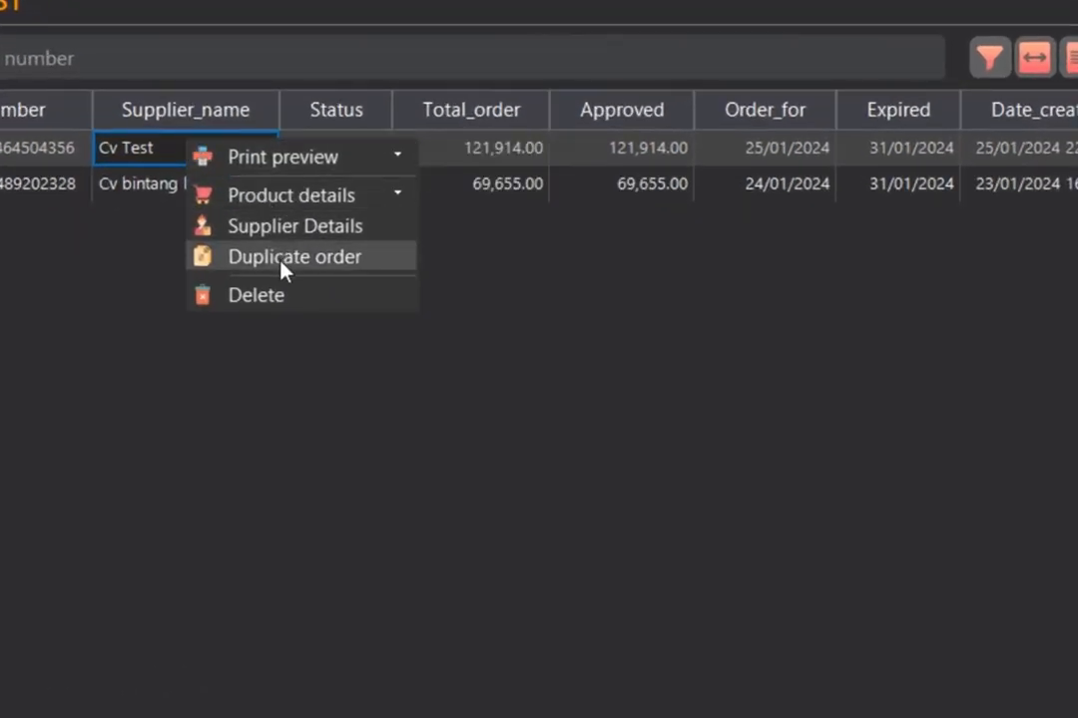
pyautogui.click(281, 257)
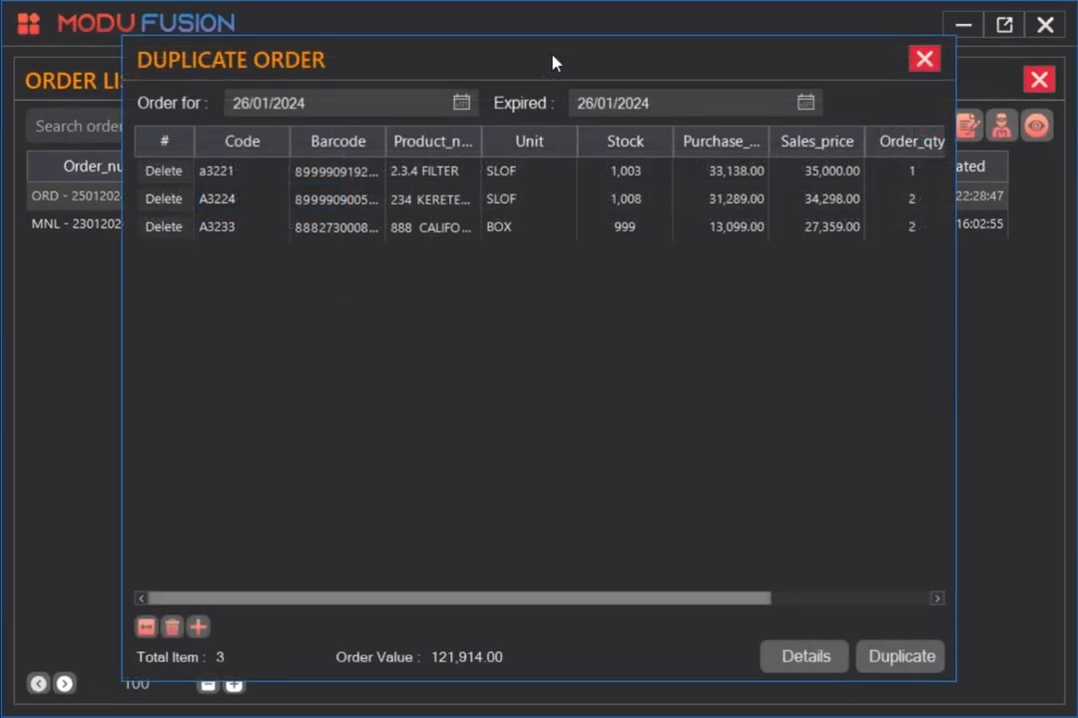
pyautogui.moveTo(552, 63); pyautogui.dragTo(443, 63)
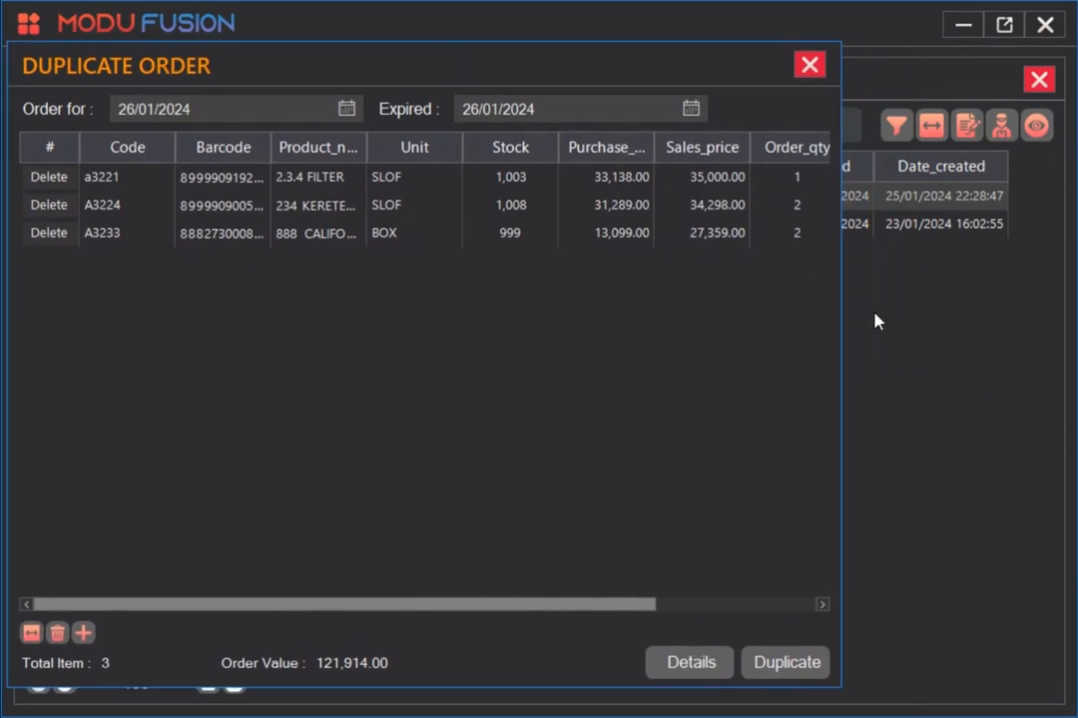
# Widen the Duplicate Order window and fit the item columns to their contents.
pyautogui.moveTo(840, 310); pyautogui.dragTo(1069, 312)
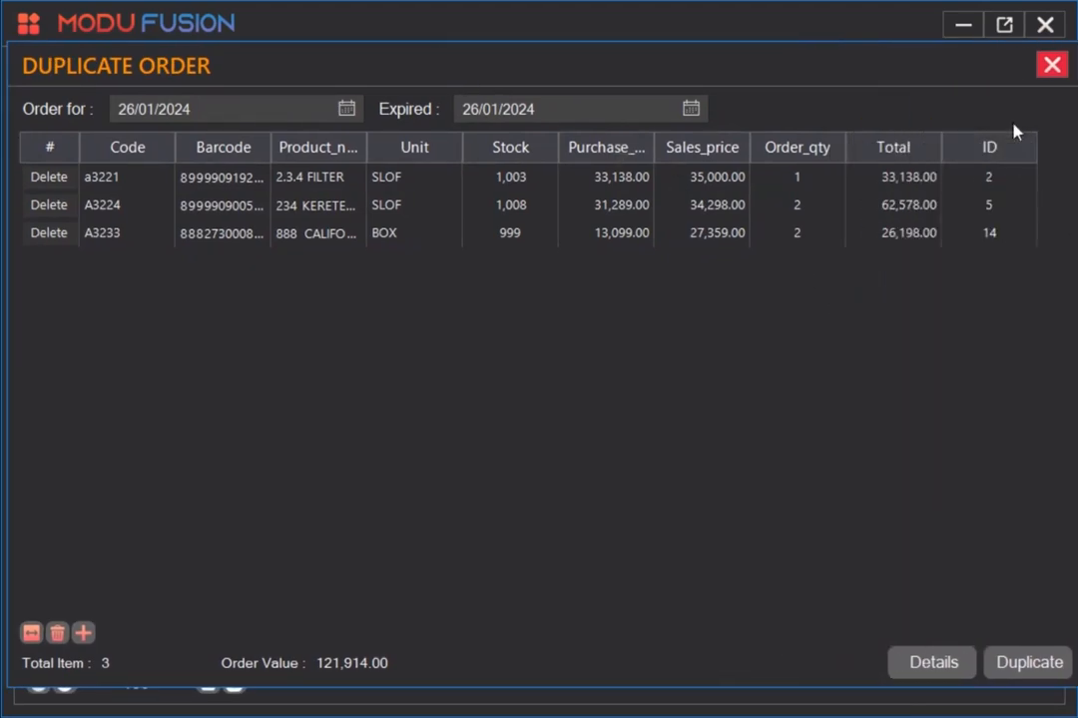
pyautogui.click(31, 634)
pyautogui.moveTo(702, 53); pyautogui.dragTo(700, 59)
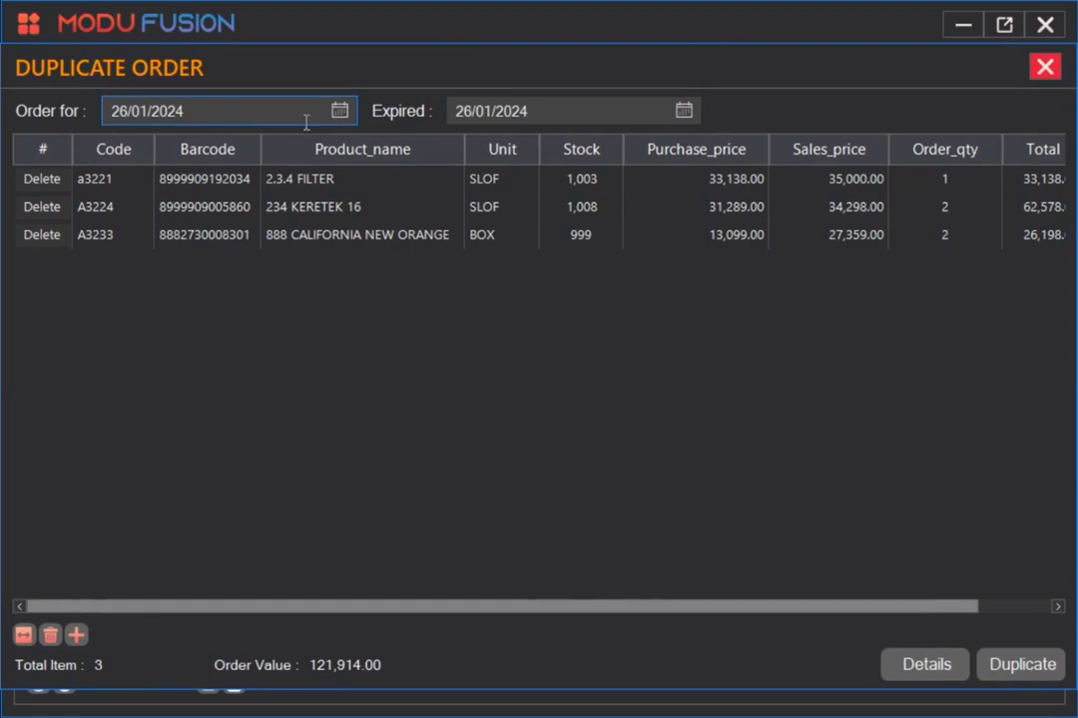
# Set the order-for date to 27/01/2024 and the expiry date to 31/01/2024.
pyautogui.click(340, 112)
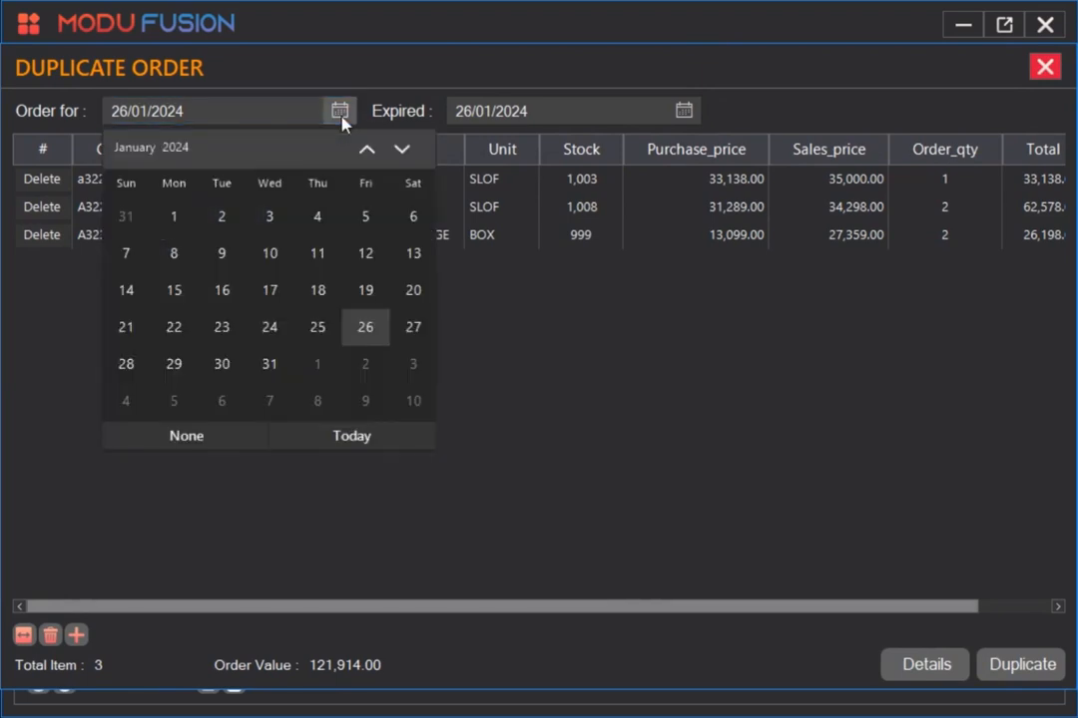
pyautogui.click(412, 338)
pyautogui.click(682, 110)
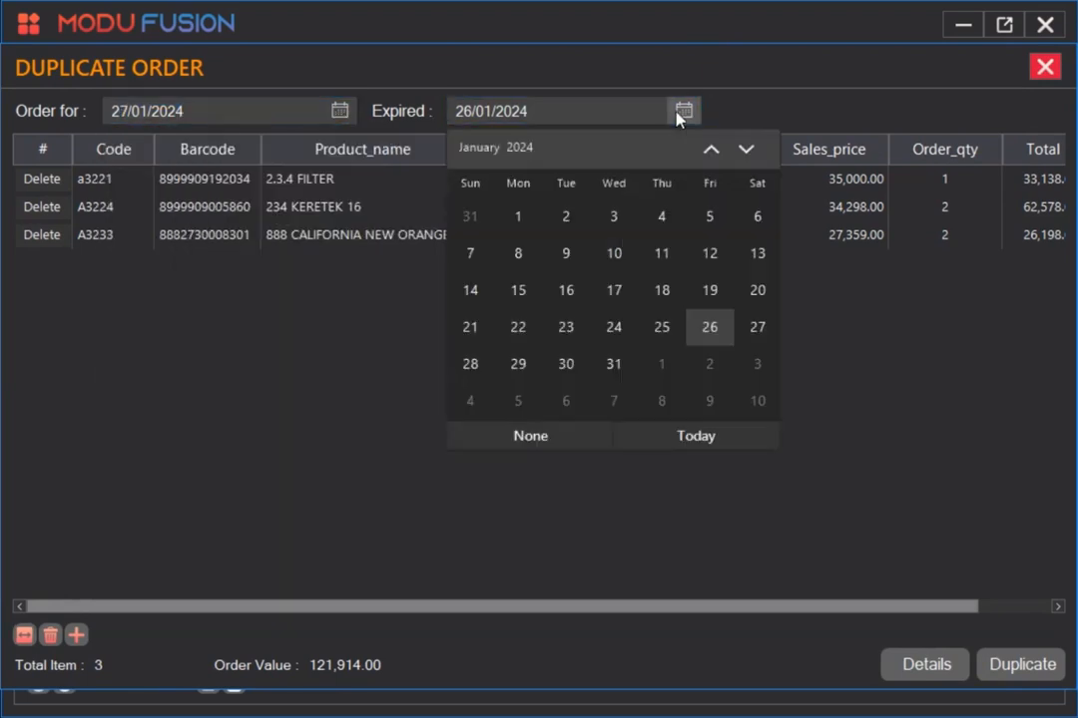
pyautogui.click(615, 362)
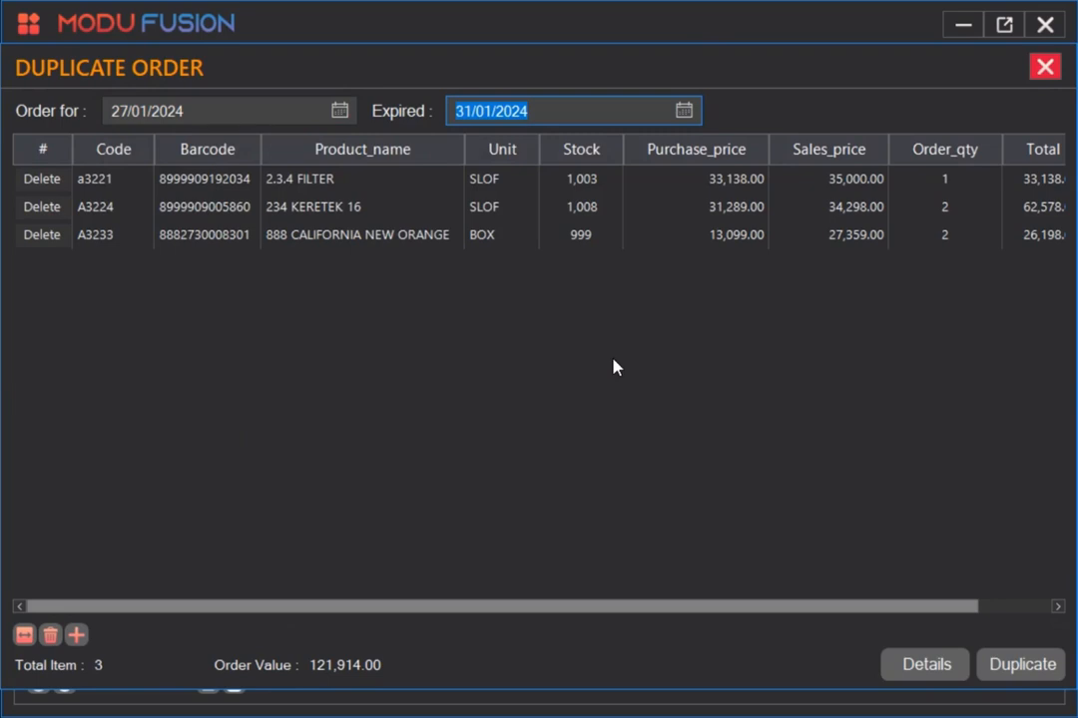
# Set the order quantity of 234 KERETEK 16 to 1.
pyautogui.click(348, 187)
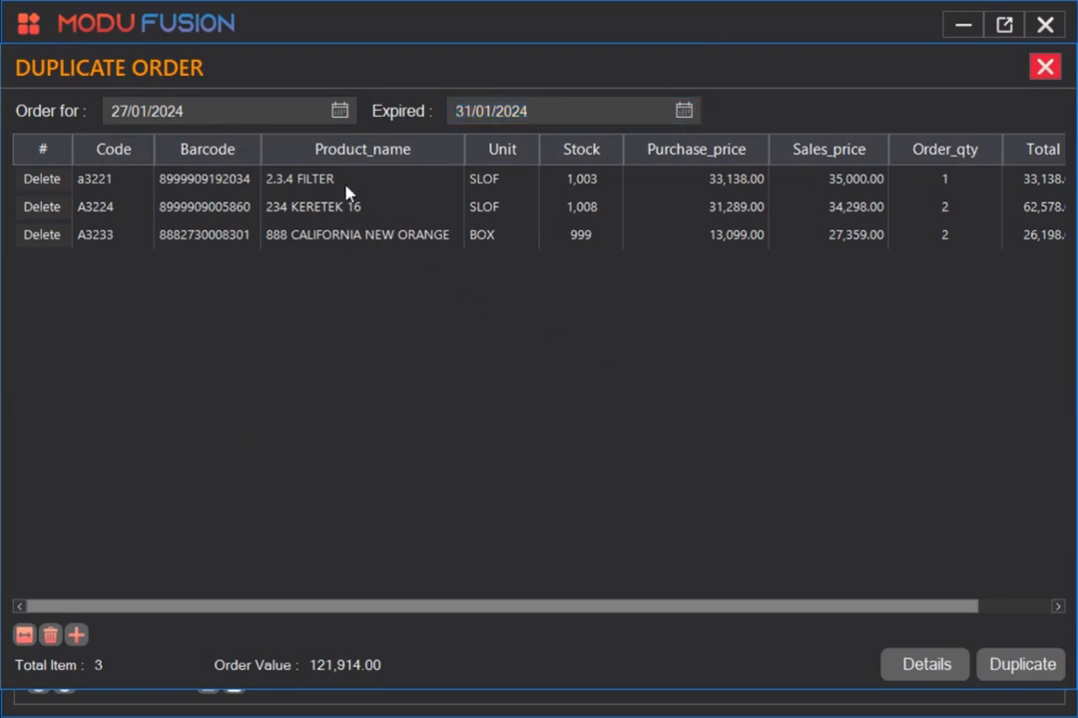
pyautogui.click(948, 184)
pyautogui.click(948, 212)
pyautogui.click(948, 233)
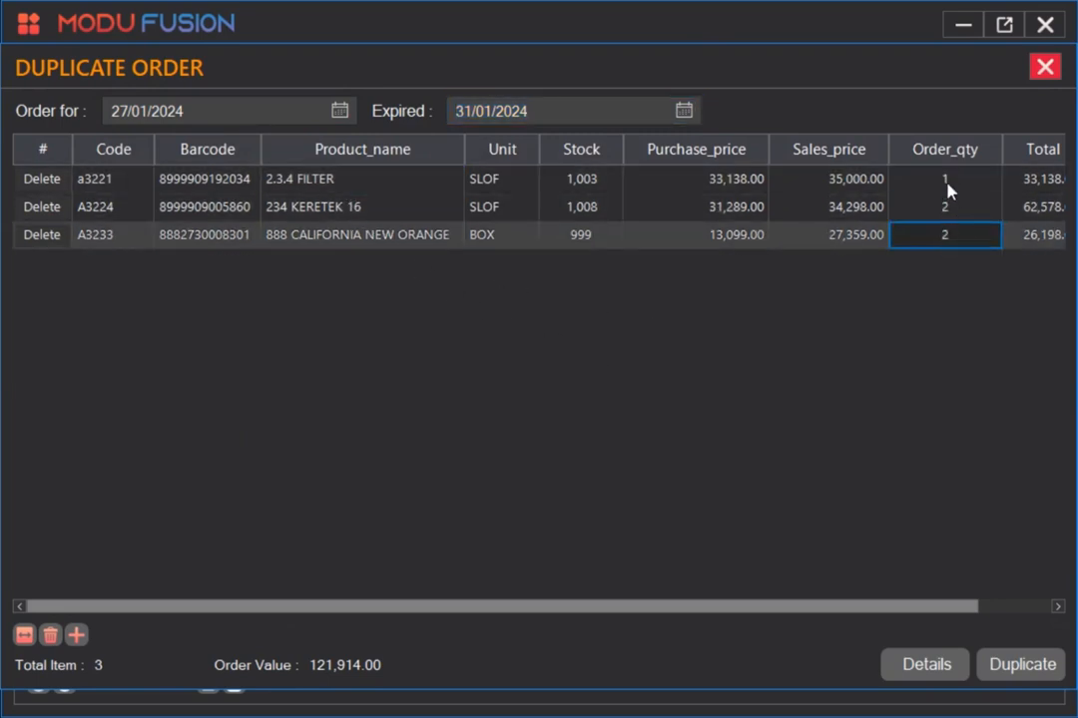
pyautogui.click(945, 186)
pyautogui.click(951, 212)
pyautogui.write('1')
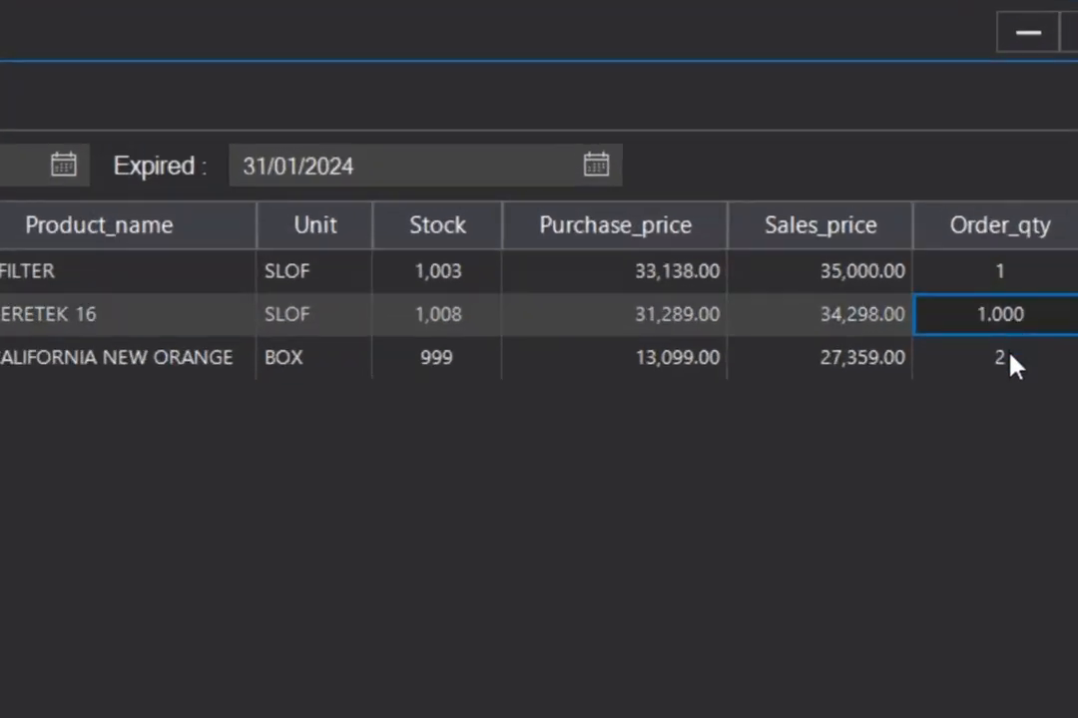
# Remove the 888 CALIFORNIA NEW ORANGE item from the duplicated order.
pyautogui.click(953, 238)
pyautogui.write('3')
pyautogui.click(1008, 332)
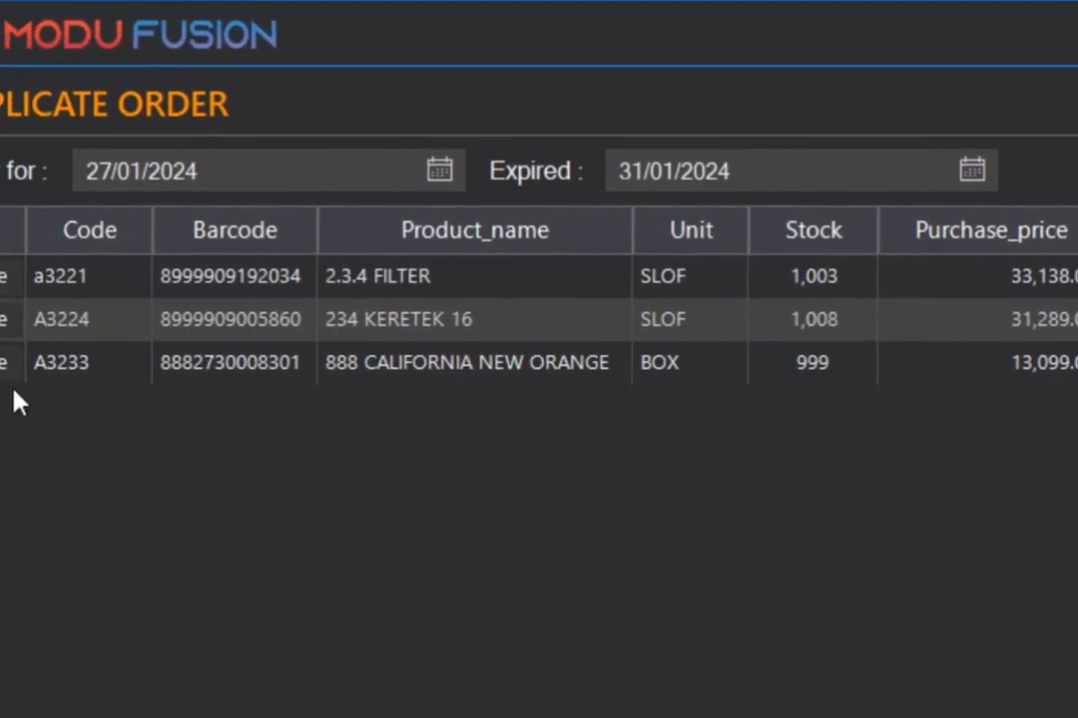
pyautogui.click(8, 371)
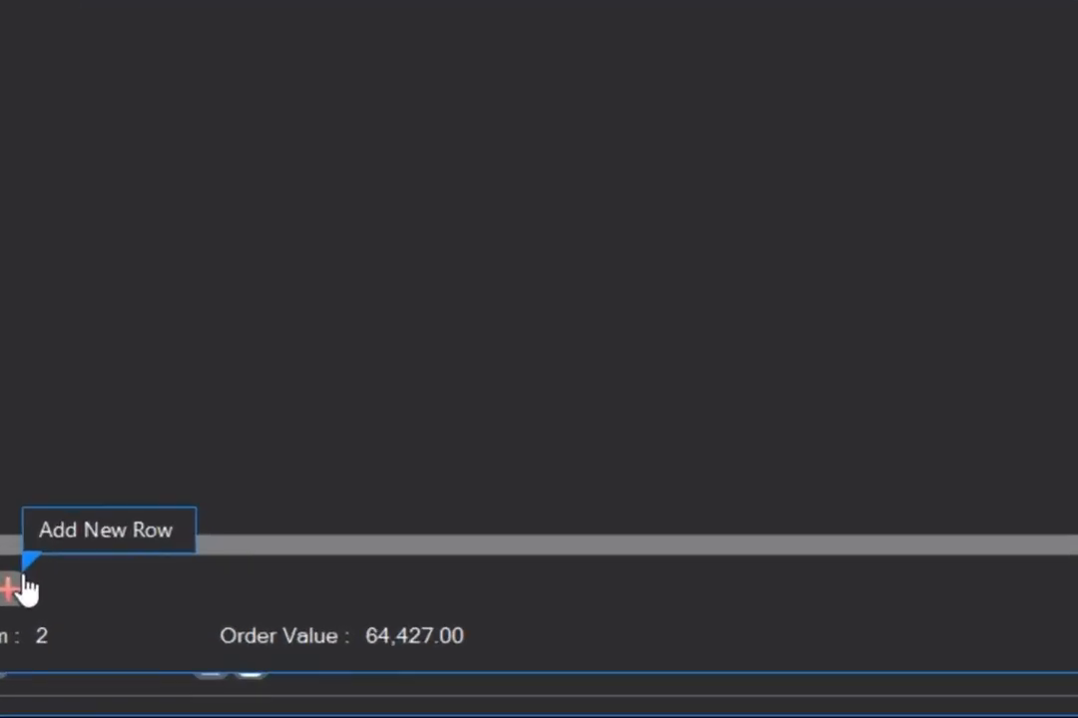
# Add a new item row for product code a3235 with an order quantity of 1.
pyautogui.click(23, 580)
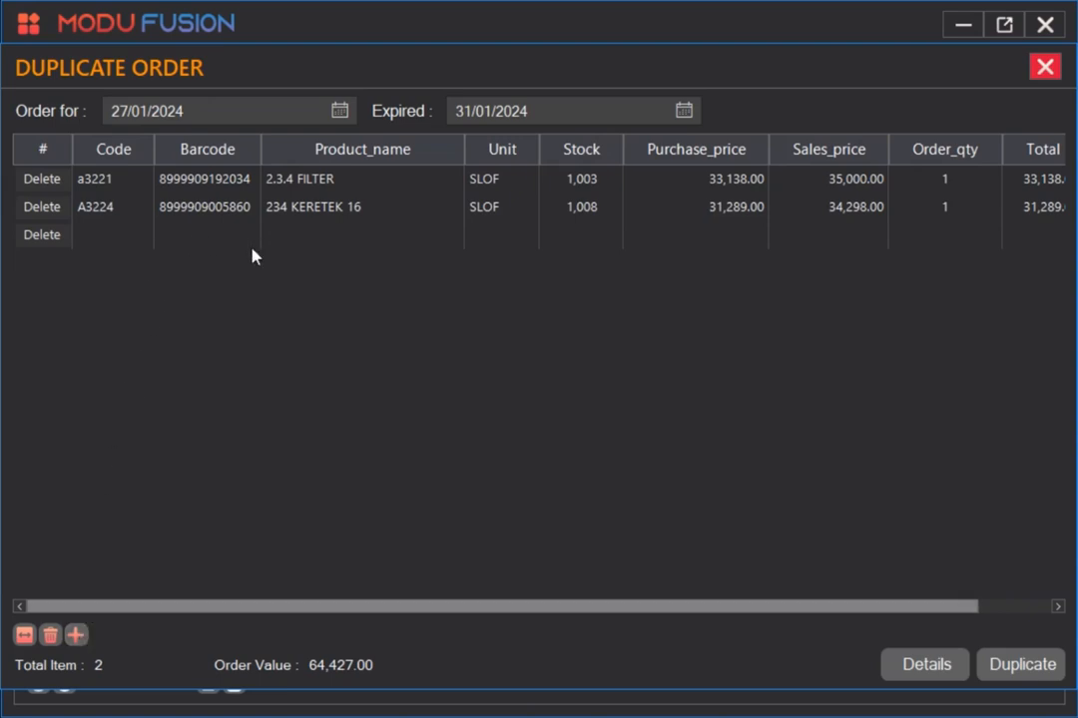
pyautogui.click(291, 244)
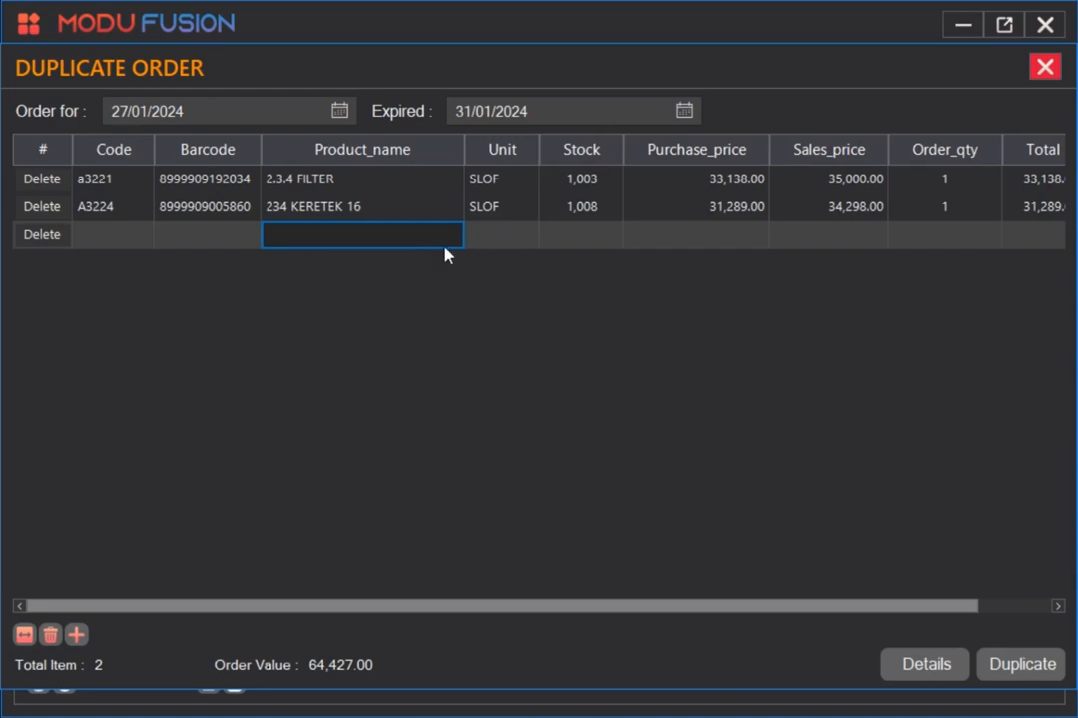
pyautogui.click(107, 239)
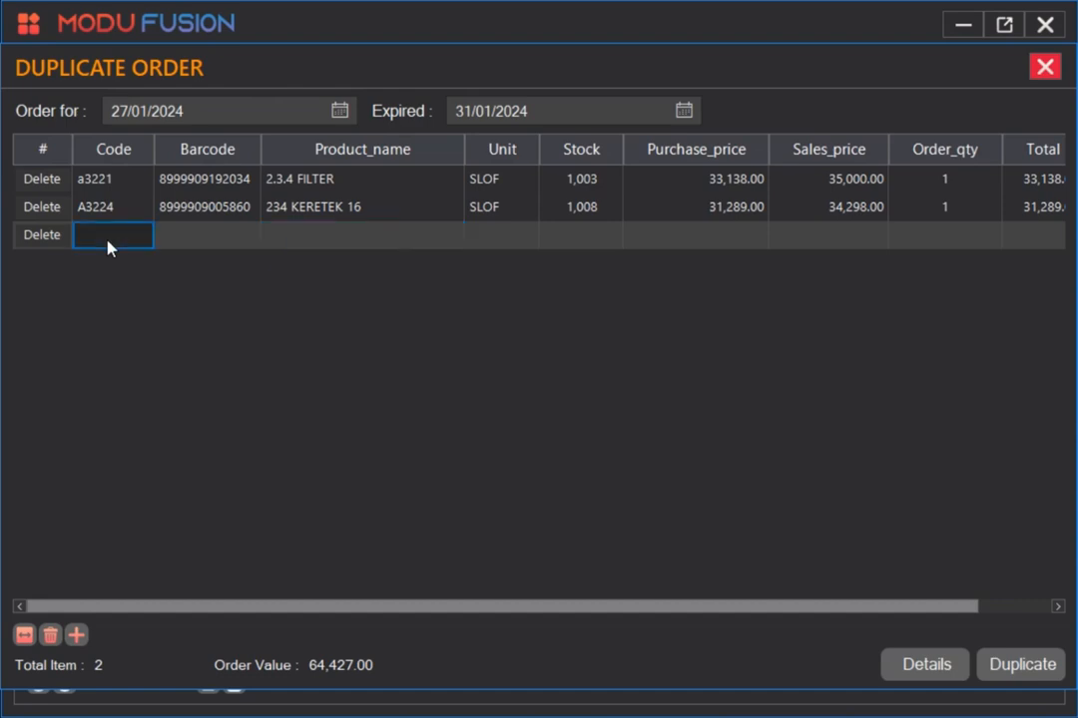
pyautogui.click(219, 244)
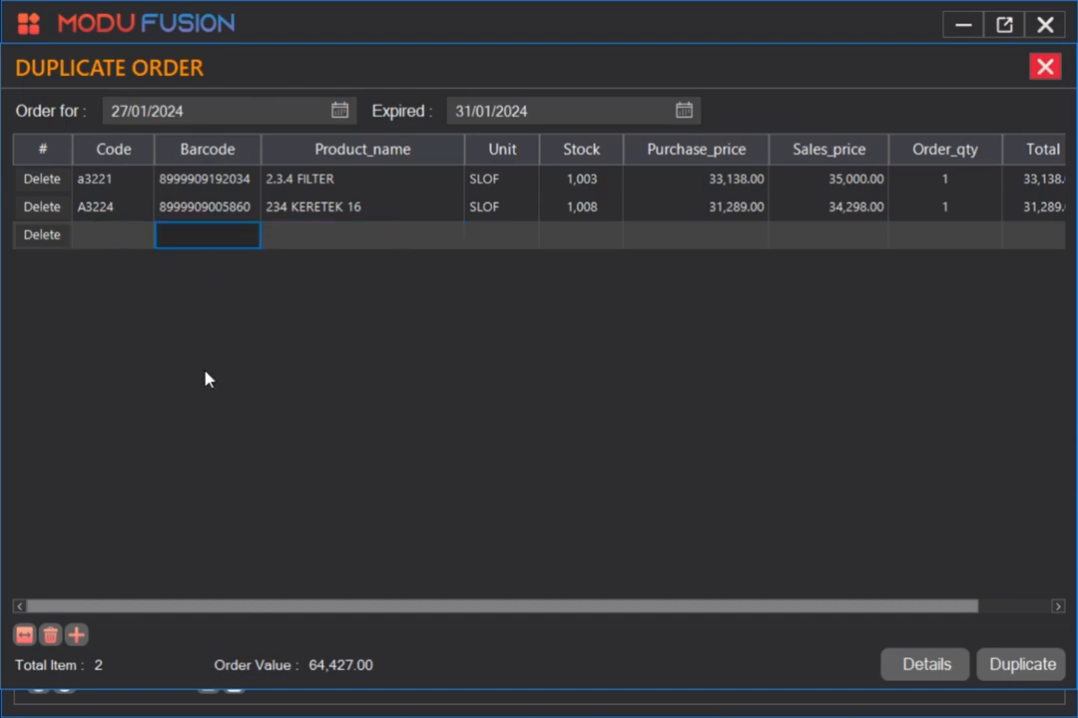
pyautogui.click(118, 245)
pyautogui.write('a3235')
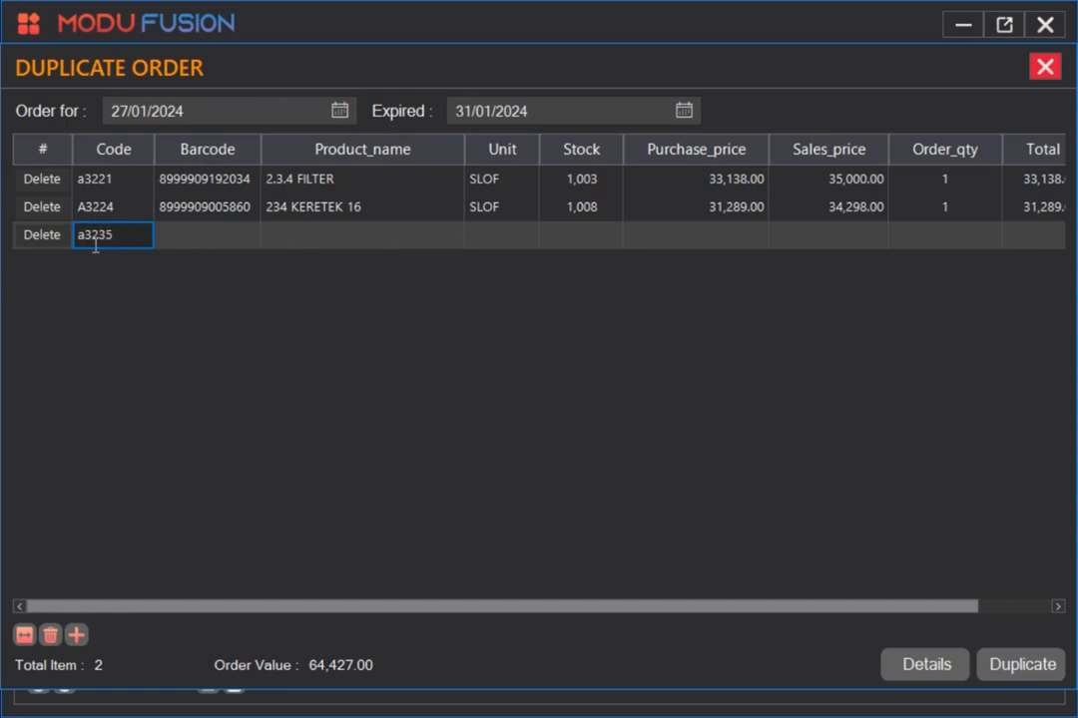
pyautogui.press('Return')
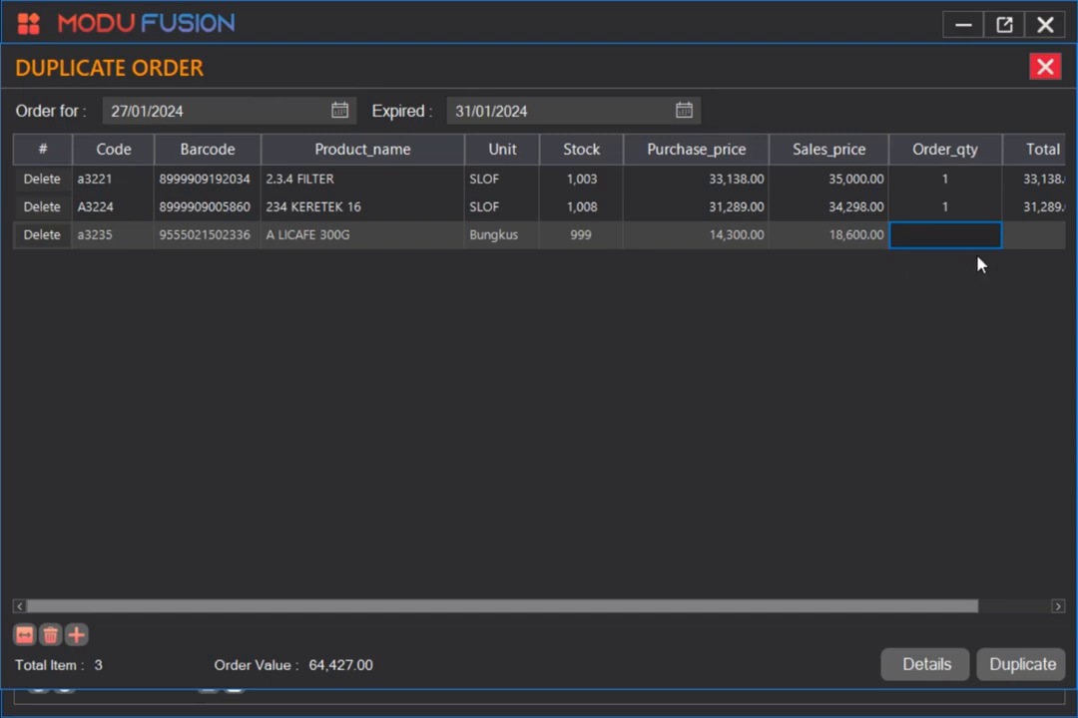
pyautogui.write('1')
pyautogui.press('Return')
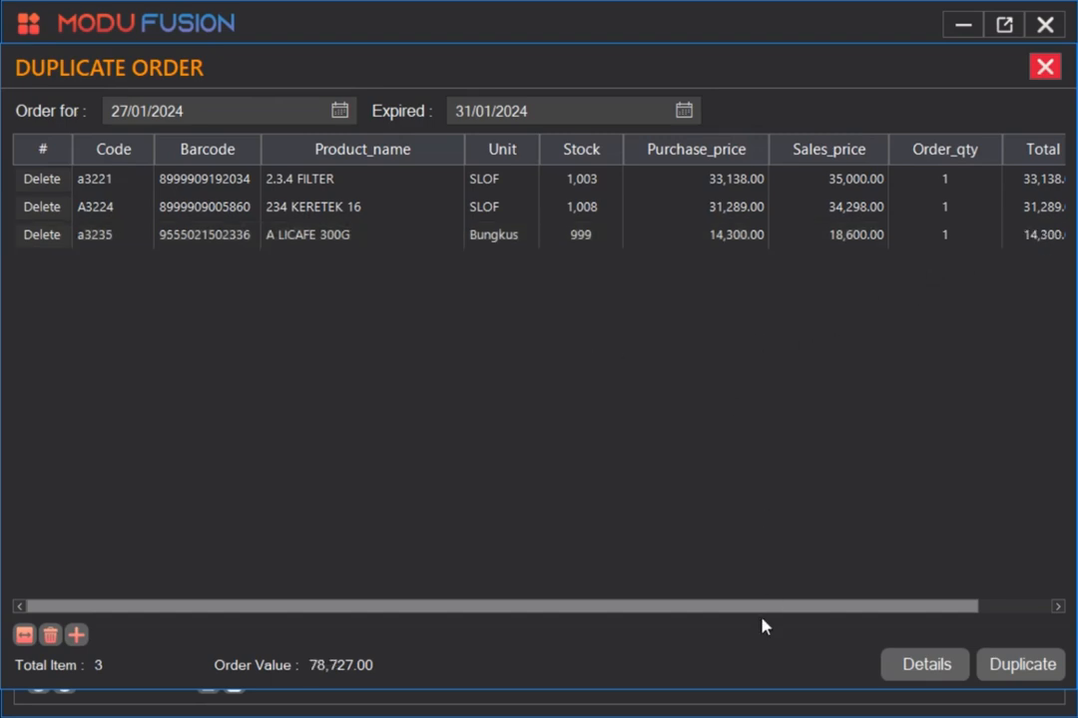
# Duplicate the order and confirm proceeding with it.
pyautogui.moveTo(750, 602); pyautogui.dragTo(615, 549)
pyautogui.click(313, 236)
pyautogui.click(334, 210)
pyautogui.click(339, 186)
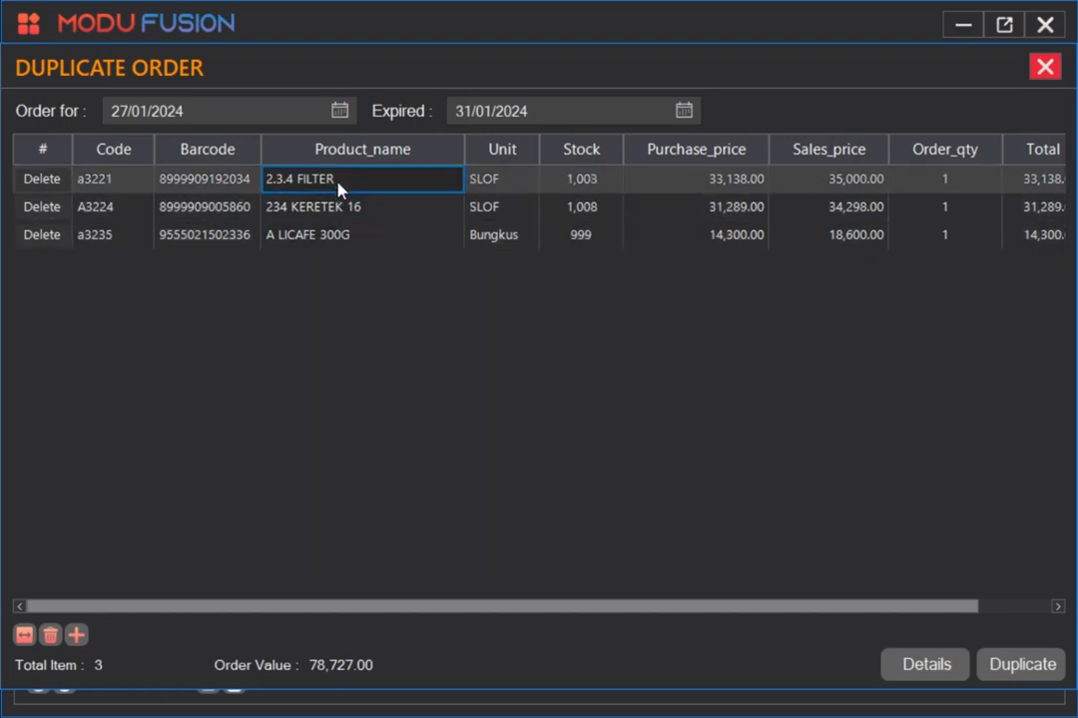
pyautogui.click(1019, 669)
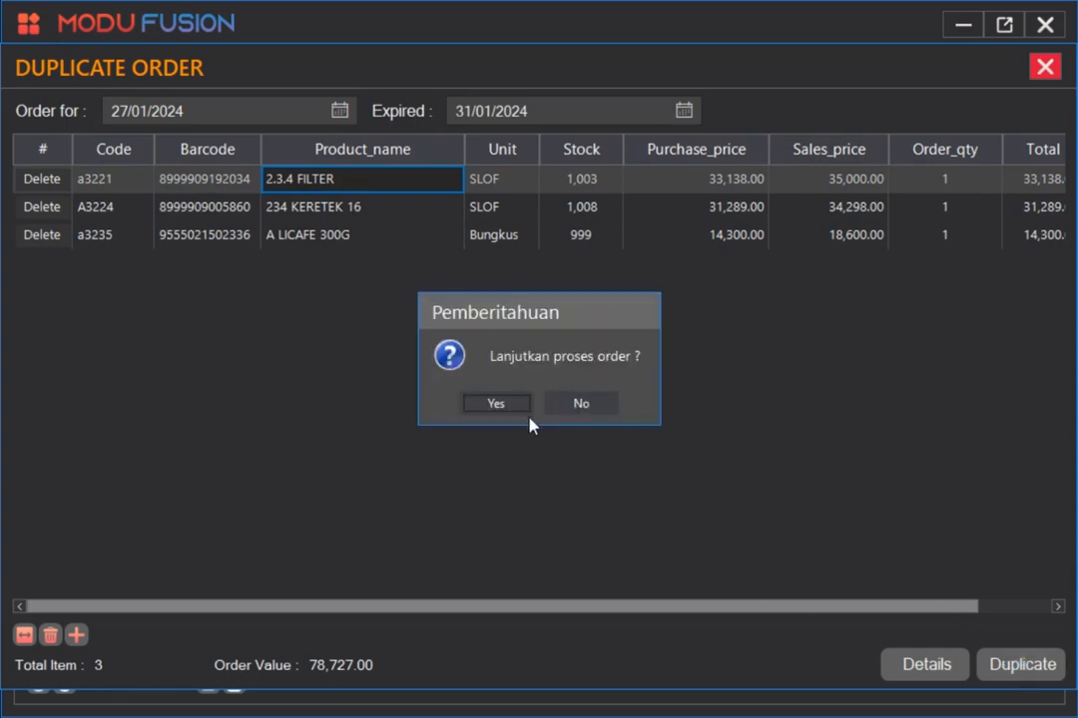
pyautogui.click(499, 405)
pyautogui.click(536, 412)
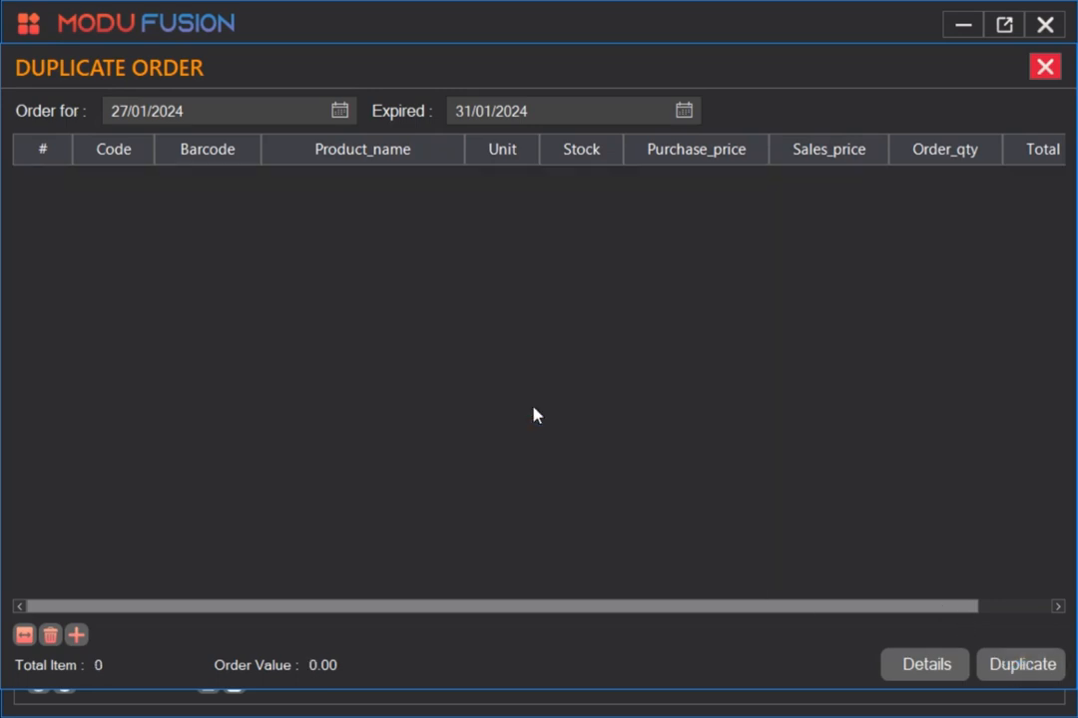
# Close the duplicate order window and refresh the order list.
pyautogui.click(1047, 70)
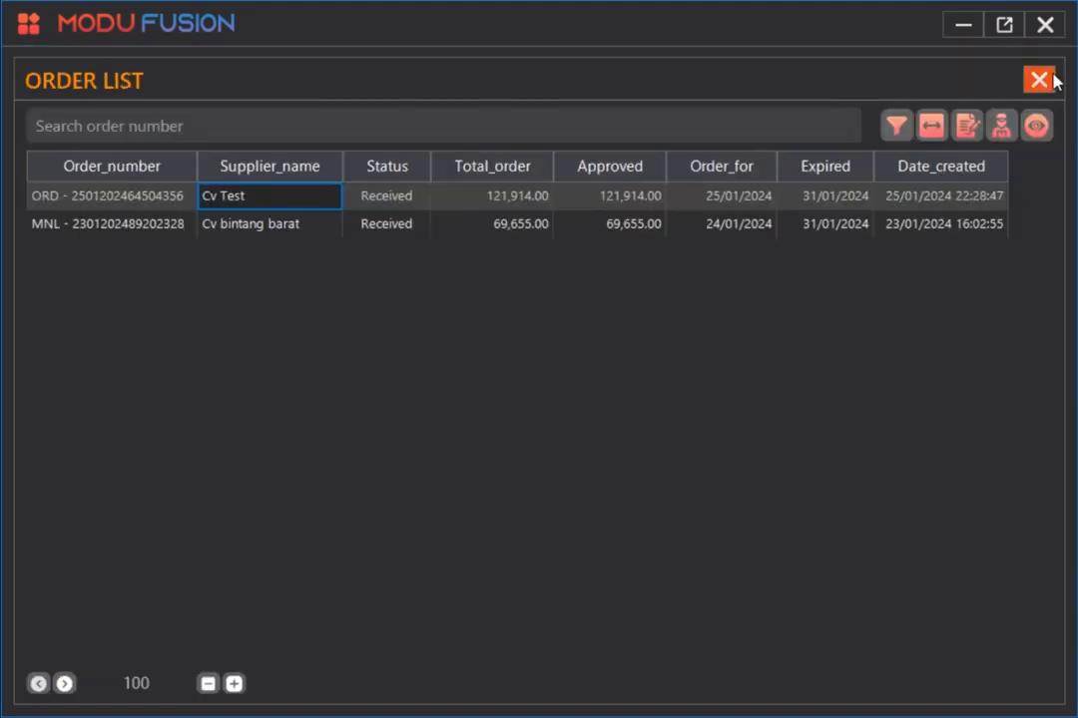
pyautogui.click(1035, 131)
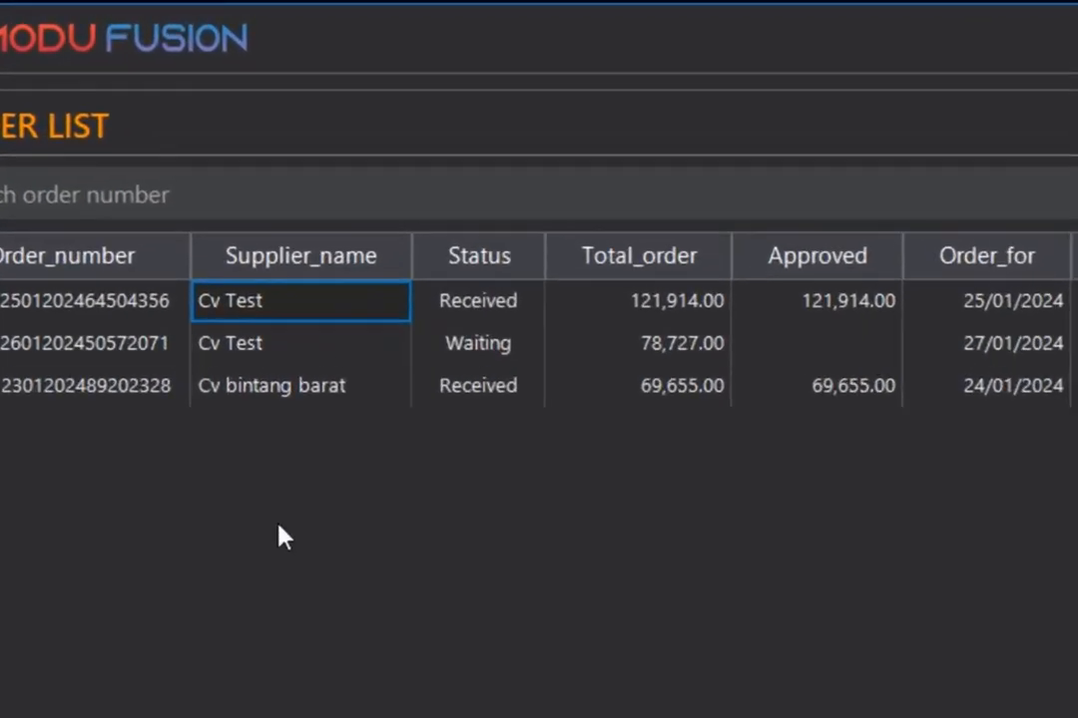
# Examine the orders and their statuses in the order list.
pyautogui.click(304, 342)
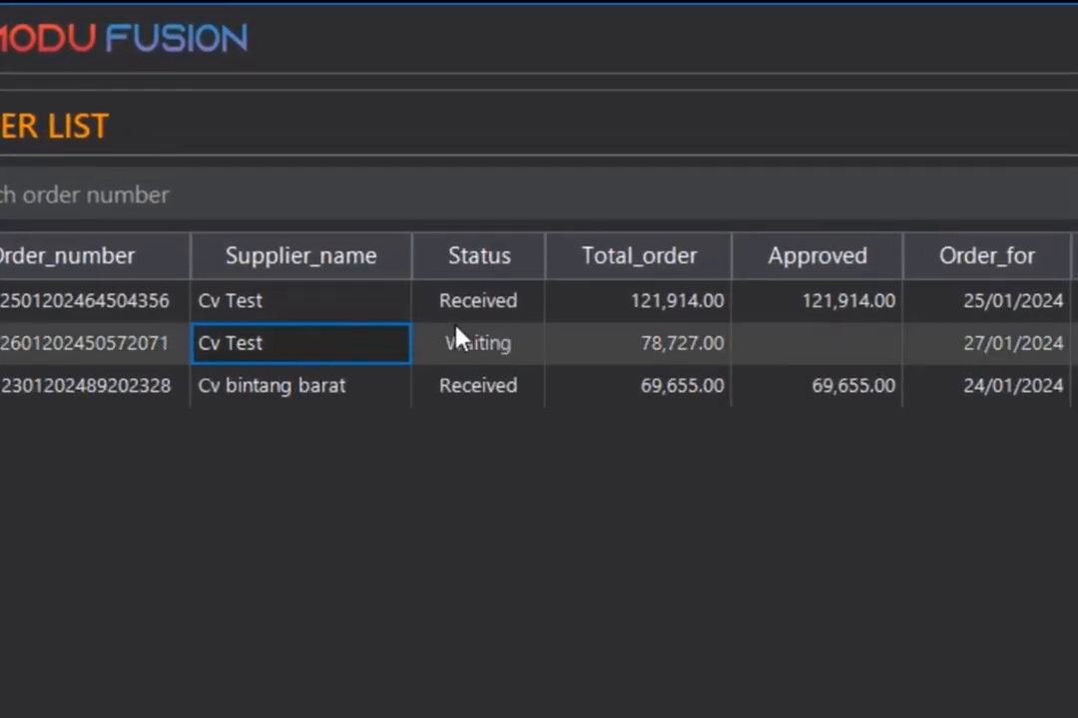
pyautogui.click(322, 309)
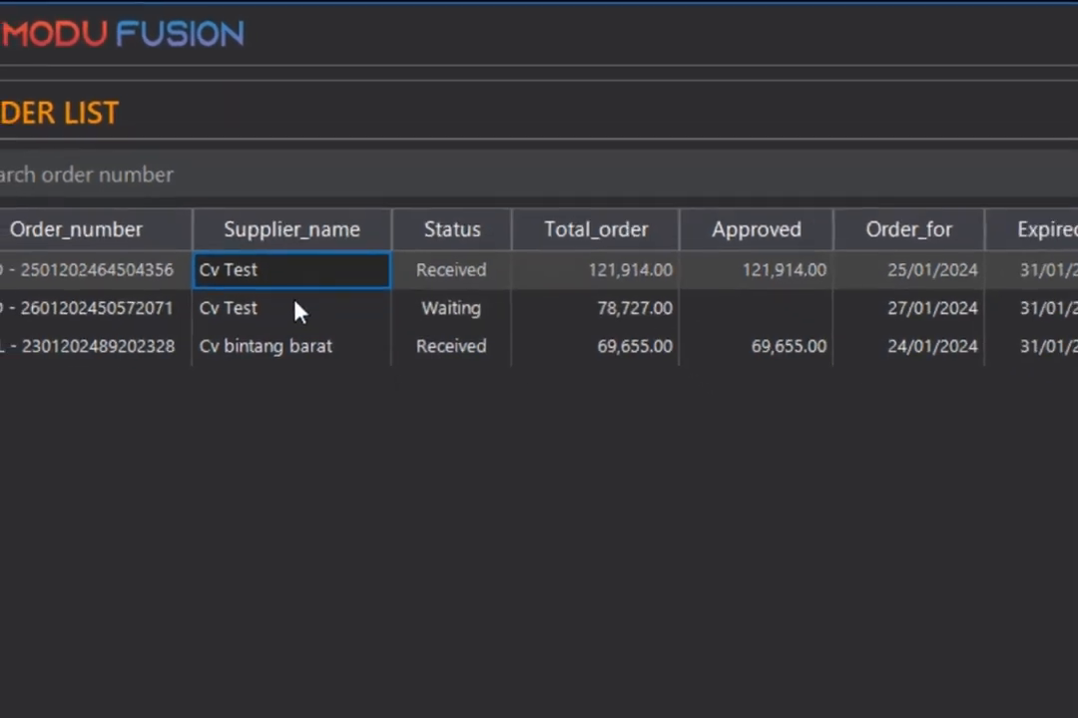
pyautogui.click(312, 344)
pyautogui.click(166, 228)
pyautogui.click(168, 197)
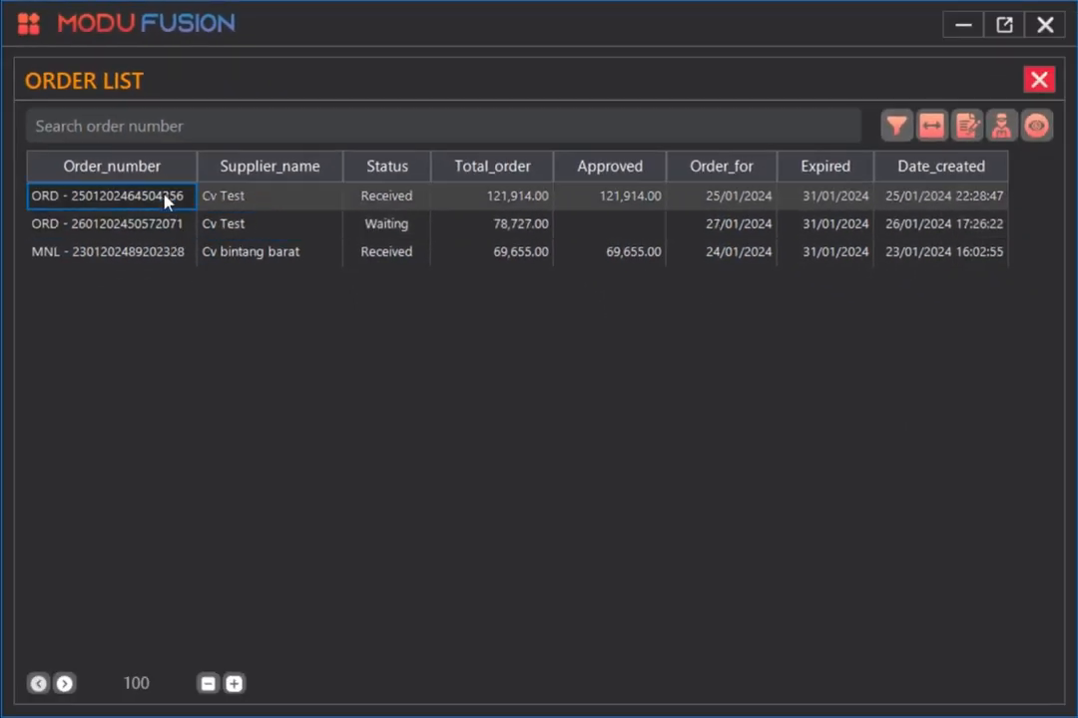
pyautogui.click(305, 228)
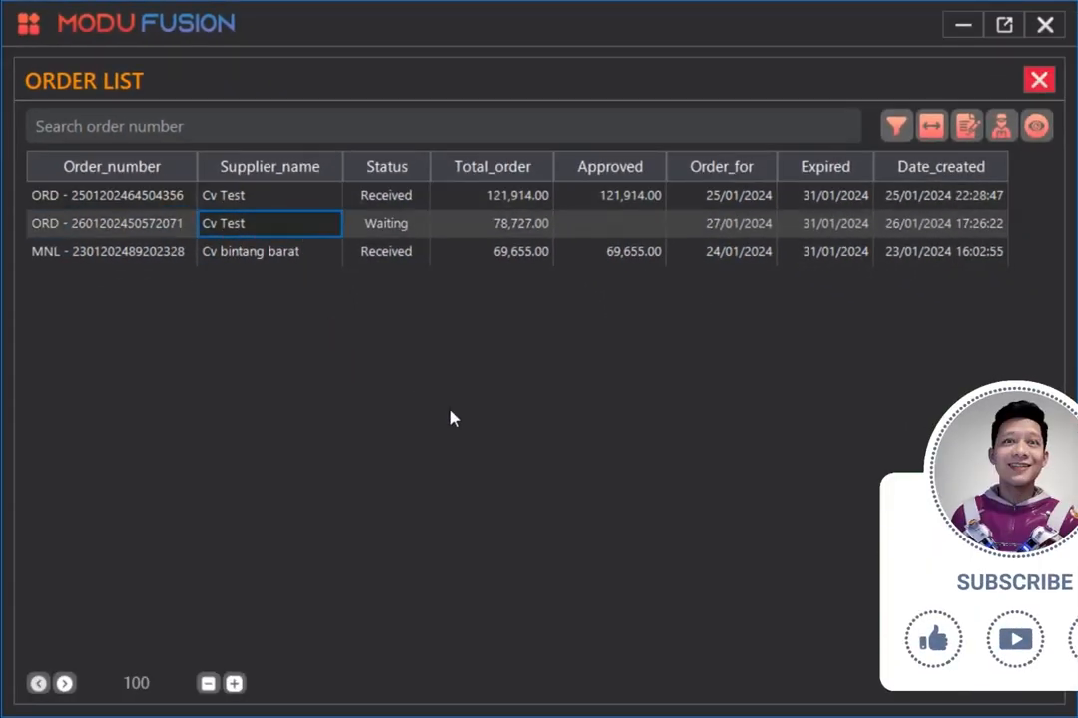
pyautogui.click(388, 232)
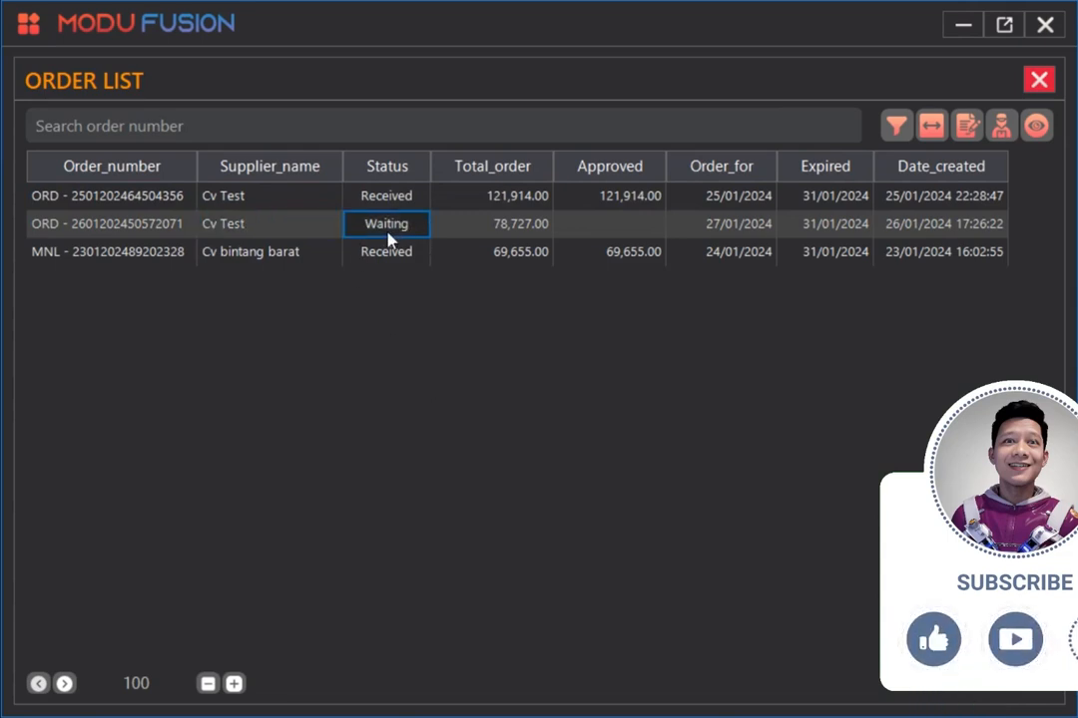
# Try to duplicate the waiting Cv Test order and dismiss the notice.
pyautogui.rightClick(388, 234)
pyautogui.click(428, 319)
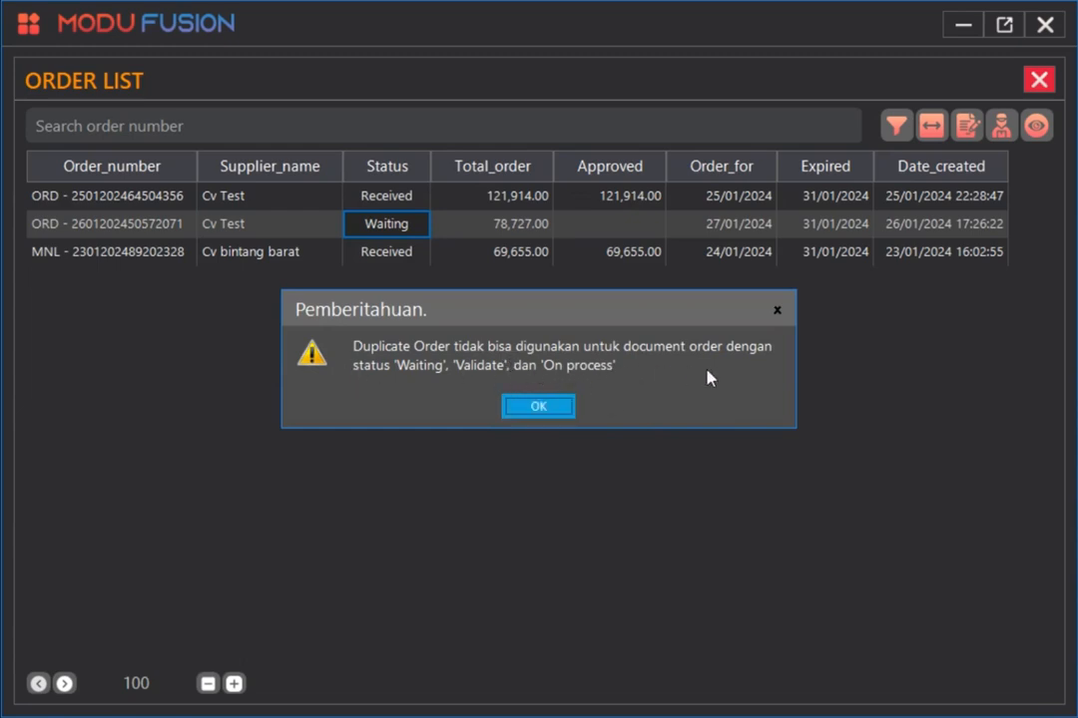
pyautogui.click(535, 409)
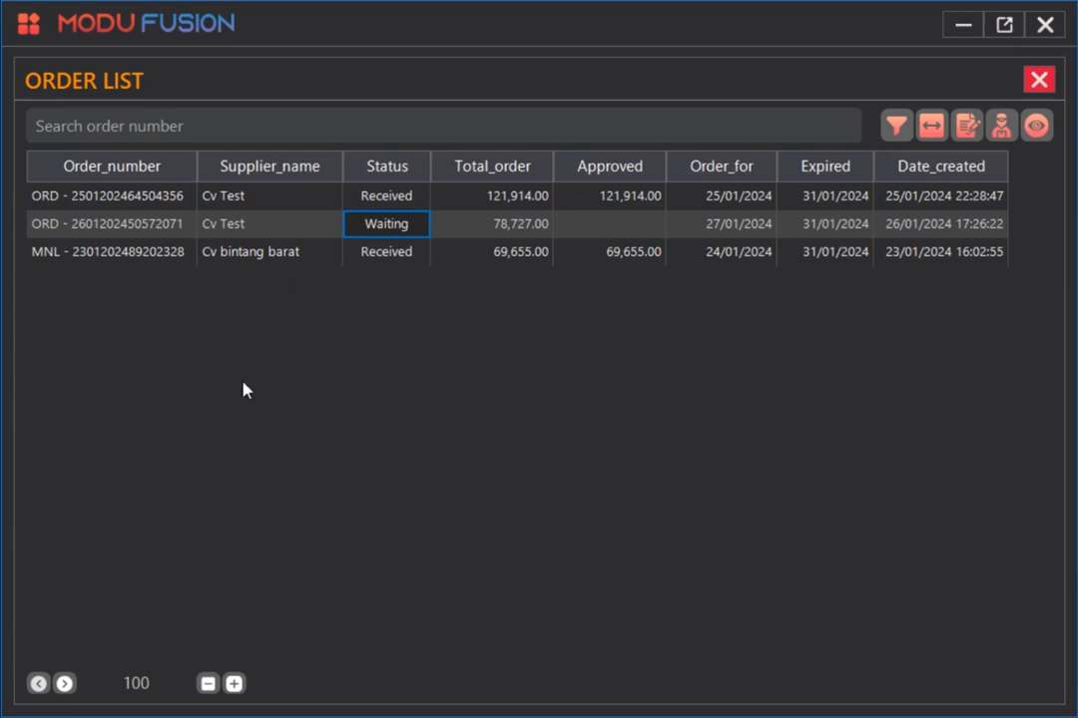
# Try to duplicate the received Cv bintang barat order and dismiss the notice.
pyautogui.click(262, 256)
pyautogui.rightClick(263, 256)
pyautogui.click(342, 346)
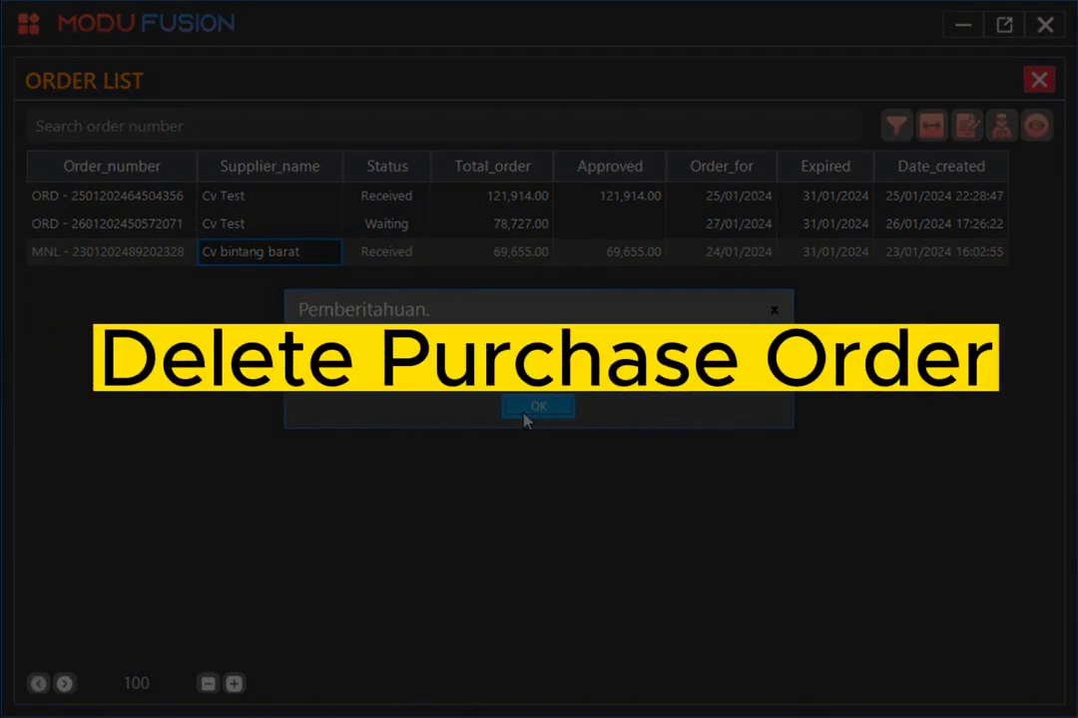
pyautogui.click(526, 420)
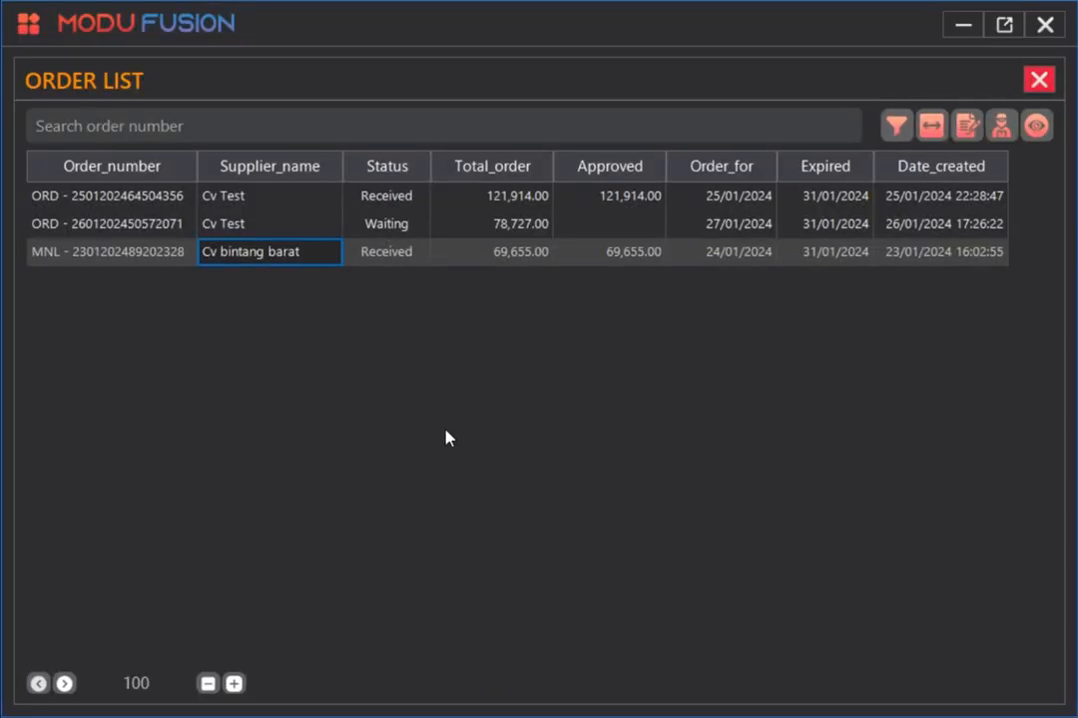
pyautogui.rightClick(265, 232)
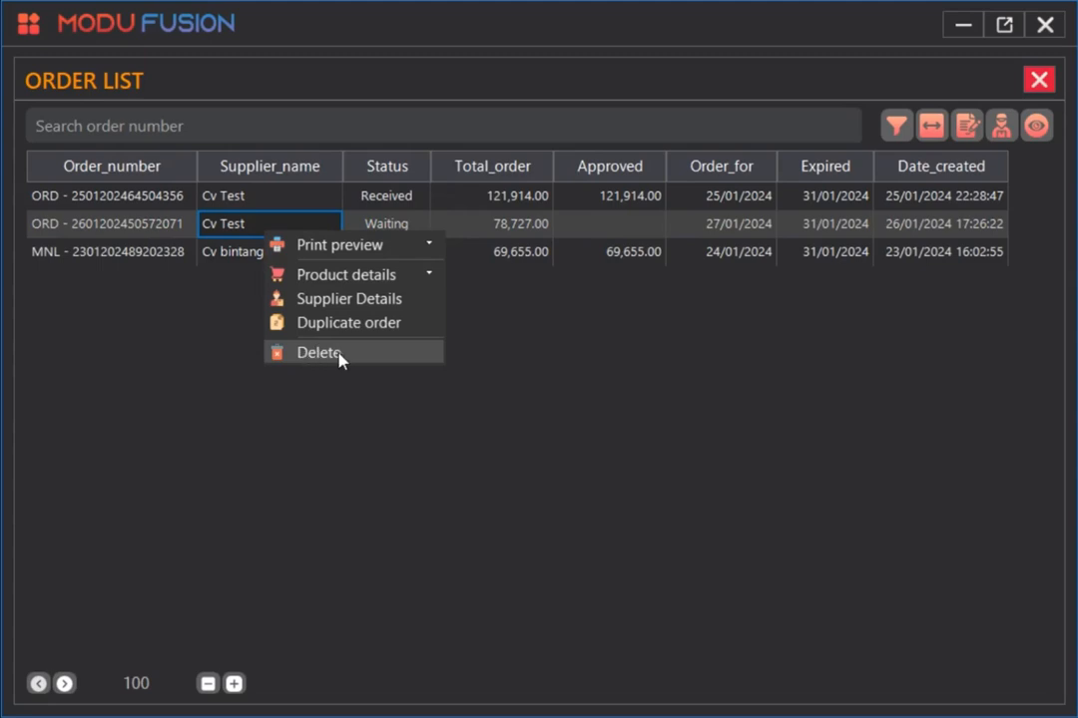
pyautogui.click(167, 372)
pyautogui.click(411, 232)
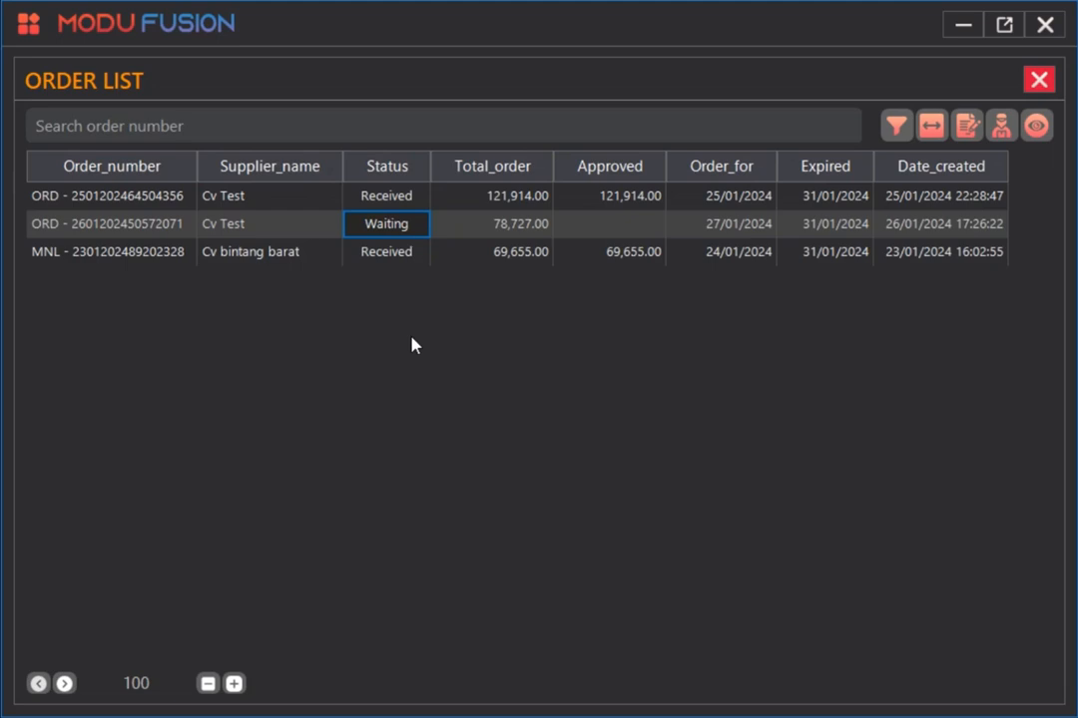
pyautogui.click(380, 257)
pyautogui.click(294, 229)
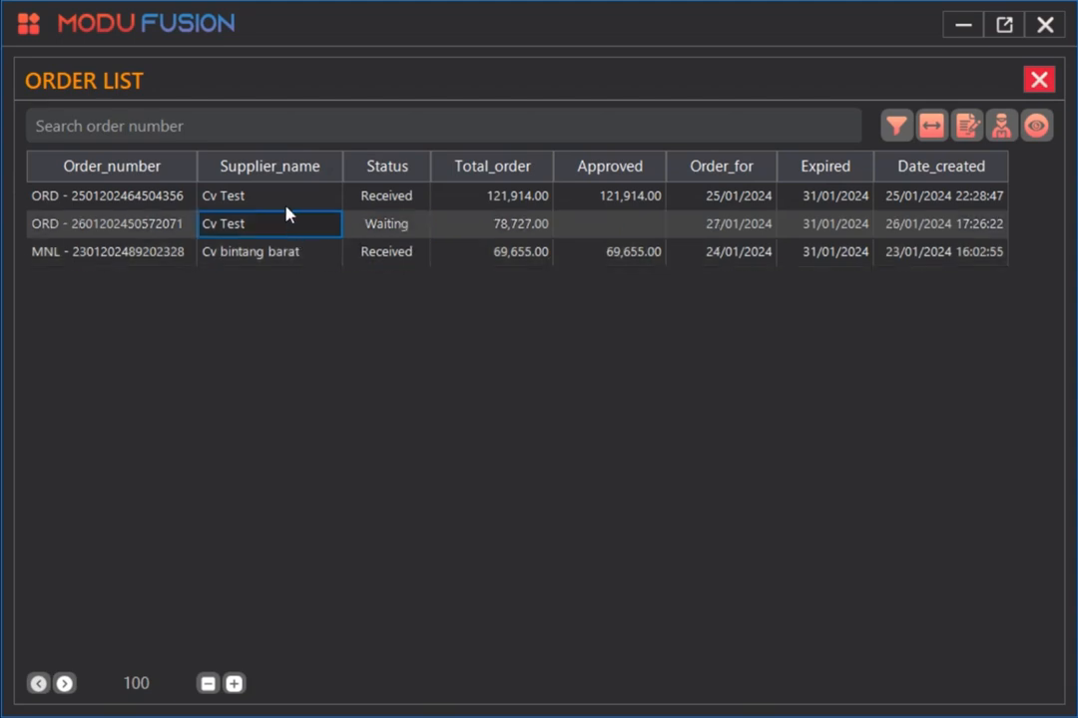
pyautogui.click(287, 208)
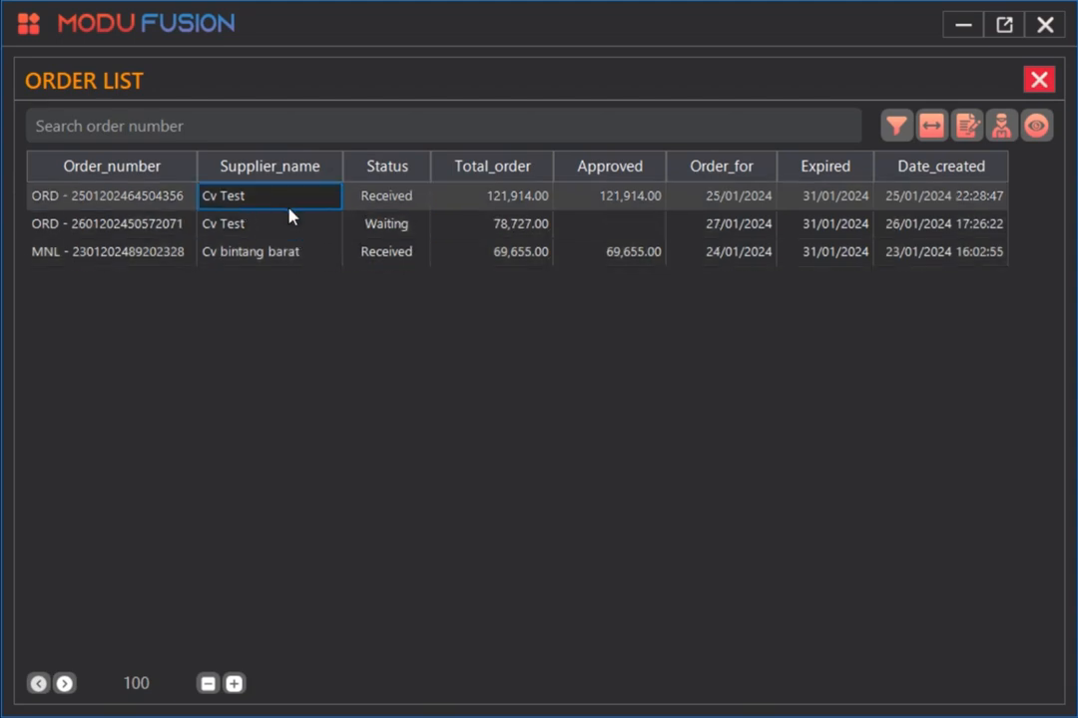
# Try to delete the received Cv bintang barat order.
pyautogui.click(363, 253)
pyautogui.rightClick(363, 252)
pyautogui.click(425, 371)
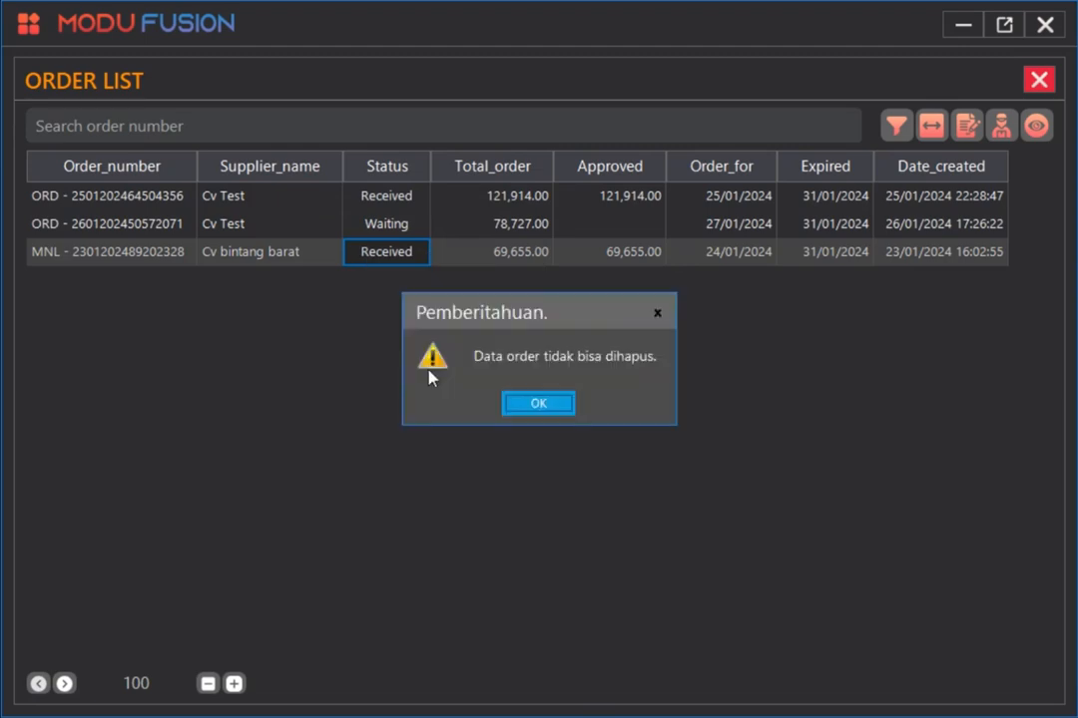